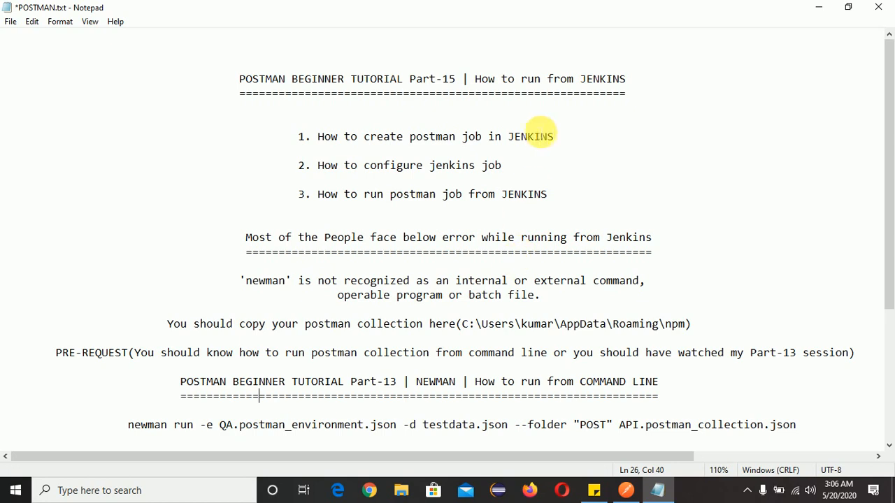
Review the tutorial title and the three topics on creating, configuring and running a Postman job in Jenkins.
{"action": "left_click", "coordinate": [528, 121]}
{"action": "left_click_drag", "start_coordinate": [495, 83], "coordinate": [475, 81]}
{"action": "left_click", "coordinate": [633, 85]}
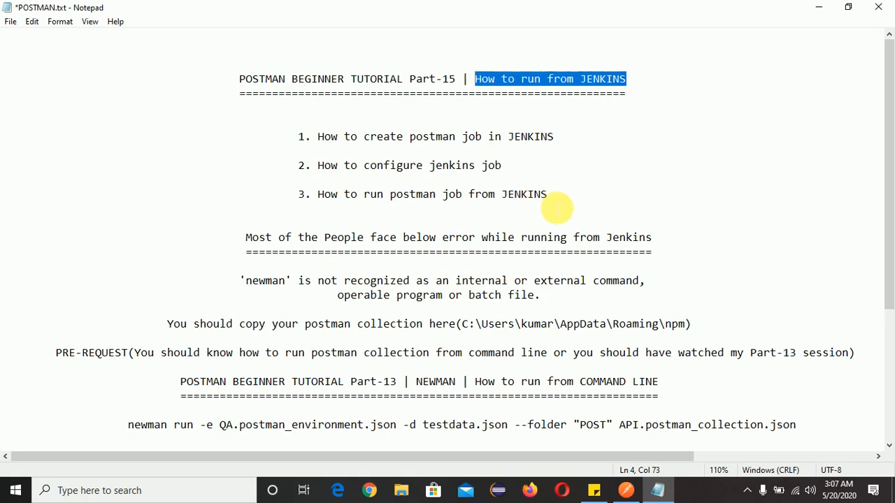
{"action": "left_click_drag", "start_coordinate": [557, 207], "coordinate": [544, 138]}
{"action": "left_click", "coordinate": [332, 136]}
{"action": "left_click", "coordinate": [564, 138]}
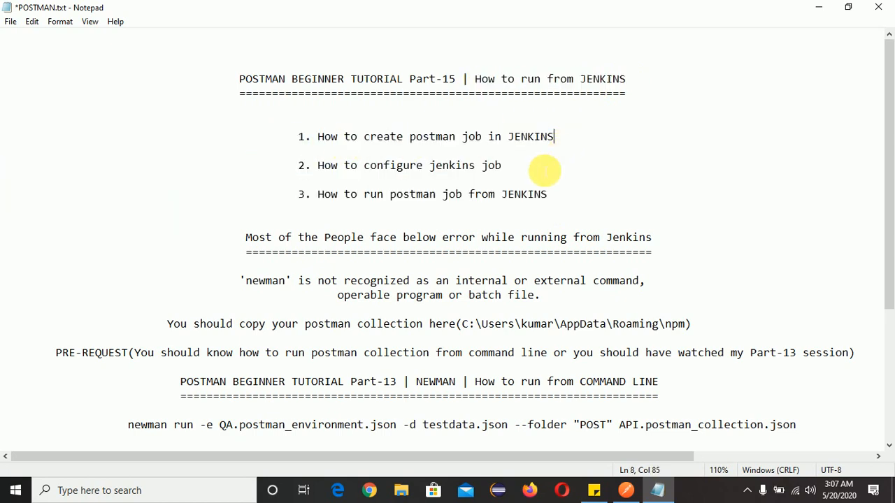
{"action": "left_click_drag", "start_coordinate": [323, 168], "coordinate": [499, 176]}
{"action": "left_click", "coordinate": [506, 171]}
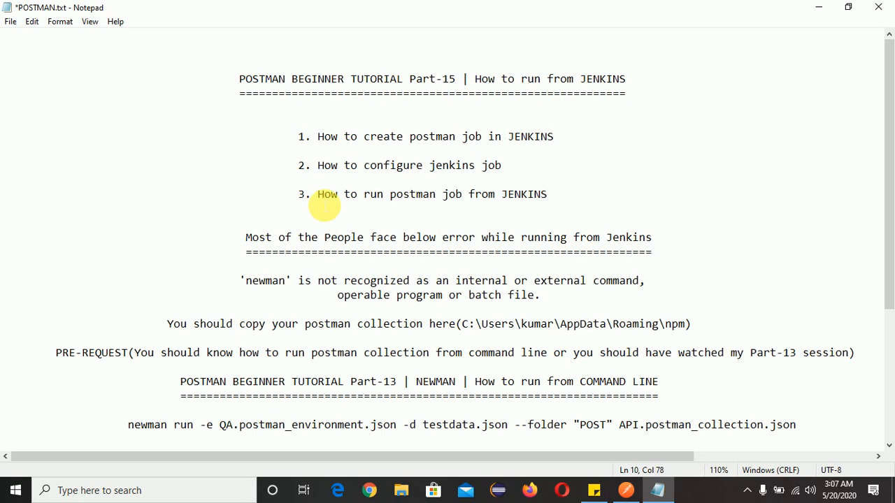
{"action": "left_click_drag", "start_coordinate": [318, 195], "coordinate": [547, 196]}
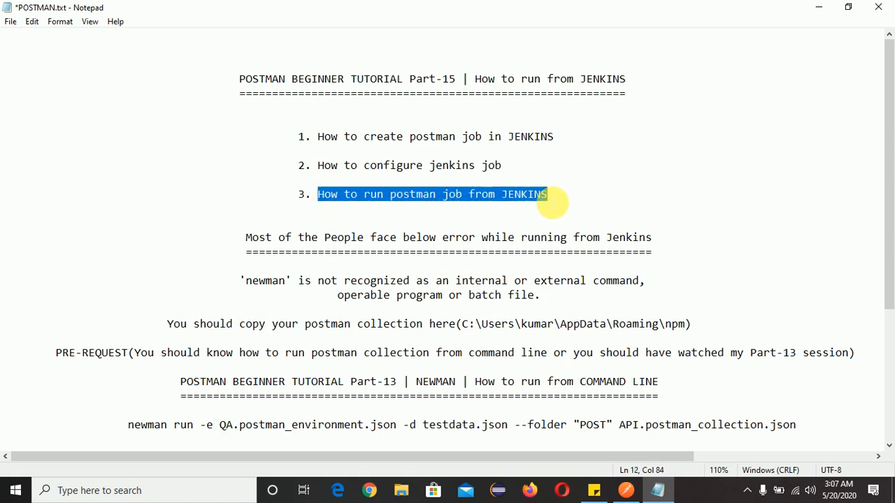
{"action": "left_click", "coordinate": [567, 197]}
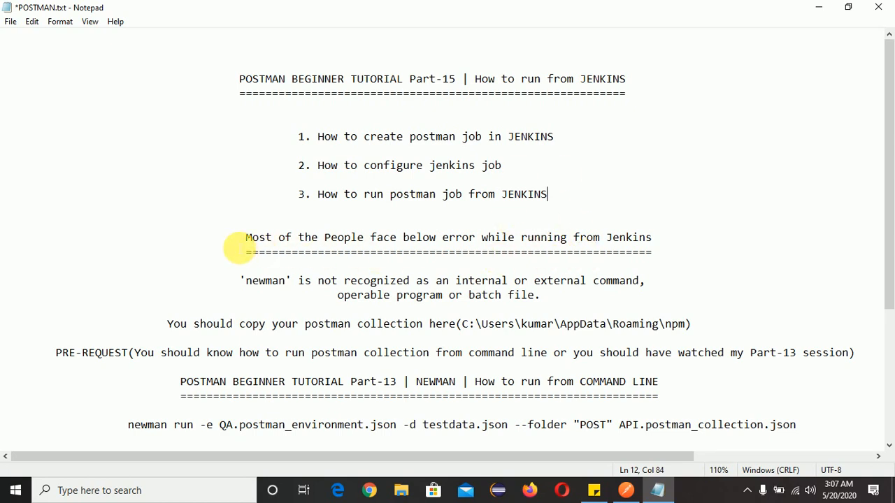
Review the note on the 'newman' is not recognized error and the AppData\Roaming\npm folder the collection should be copied into.
{"action": "left_click_drag", "start_coordinate": [565, 298], "coordinate": [253, 290]}
{"action": "left_click", "coordinate": [292, 284]}
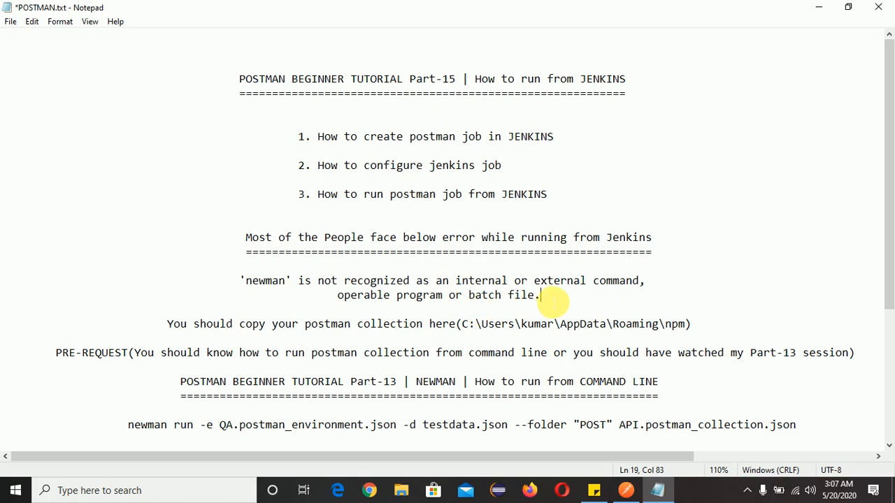
{"action": "left_click_drag", "start_coordinate": [552, 300], "coordinate": [403, 280]}
{"action": "left_click", "coordinate": [400, 280]}
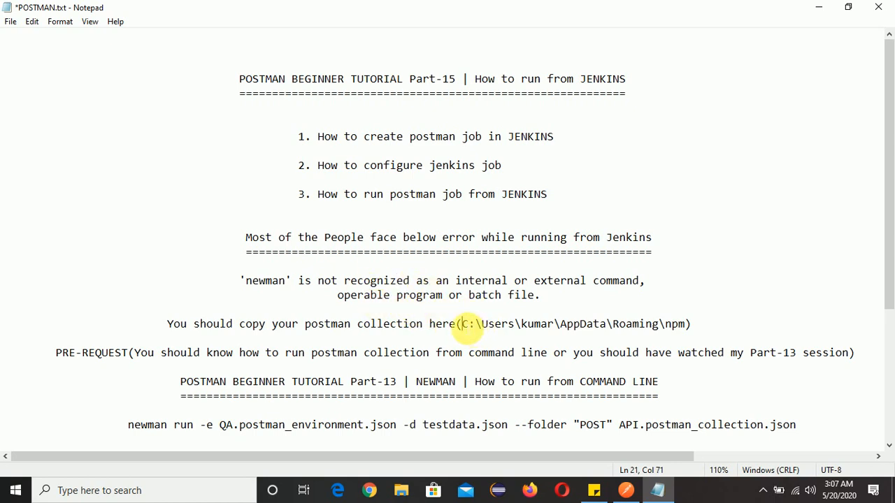
{"action": "left_click_drag", "start_coordinate": [462, 325], "coordinate": [692, 326]}
{"action": "left_click", "coordinate": [700, 333]}
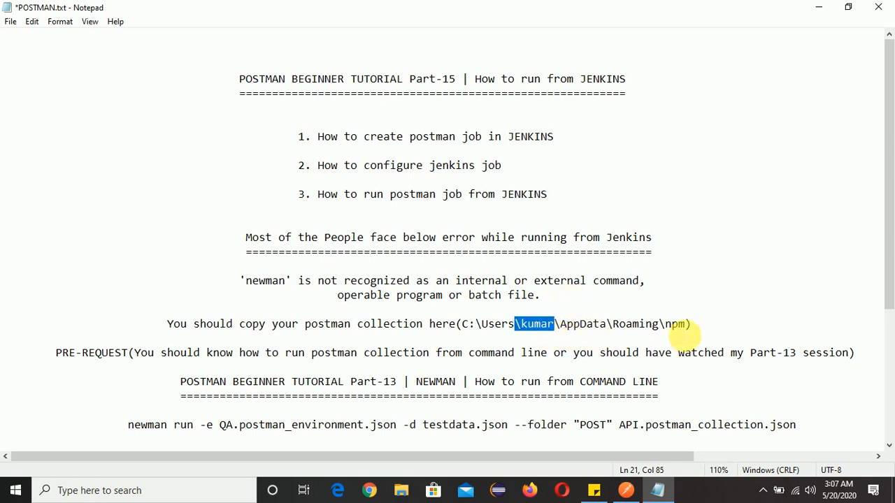
{"action": "left_click_drag", "start_coordinate": [691, 329], "coordinate": [462, 335]}
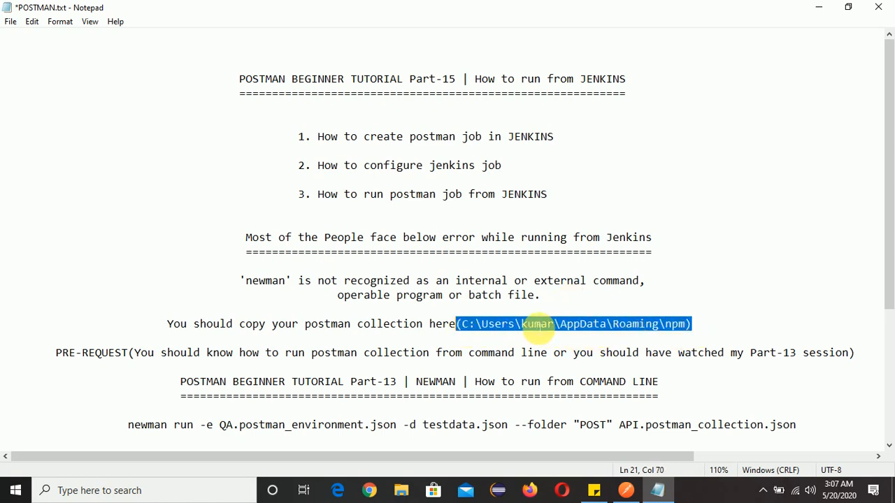
{"action": "left_click", "coordinate": [584, 325]}
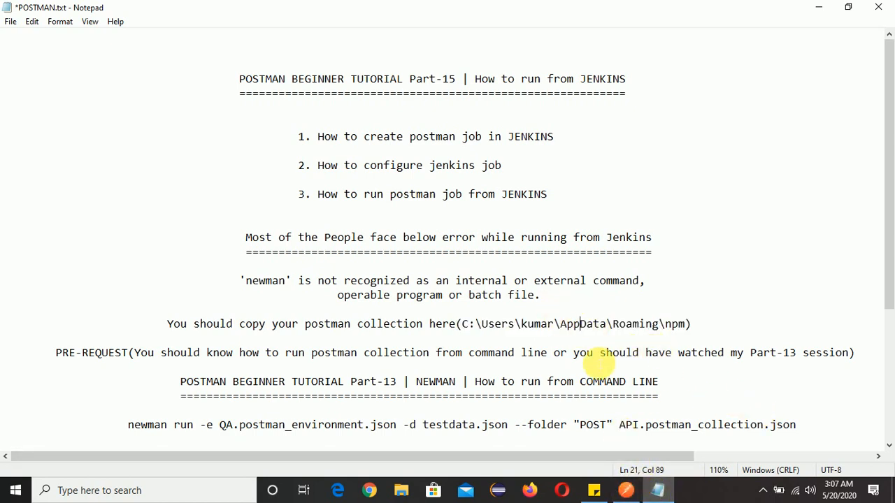
{"action": "left_click_drag", "start_coordinate": [691, 324], "coordinate": [463, 325]}
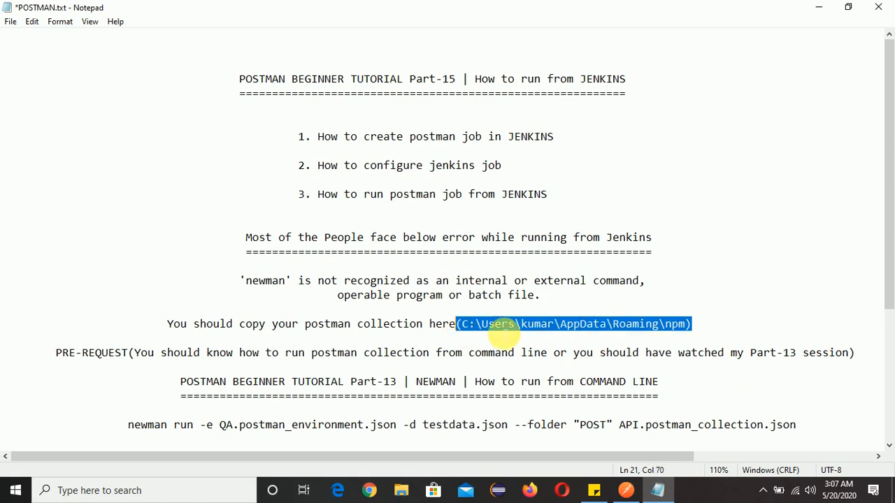
{"action": "left_click", "coordinate": [534, 324]}
Review the newman run command and the prerequisite Part-13 session on running from the command line.
{"action": "scroll", "coordinate": [542, 327], "scroll_direction": "down", "scroll_amount": 1}
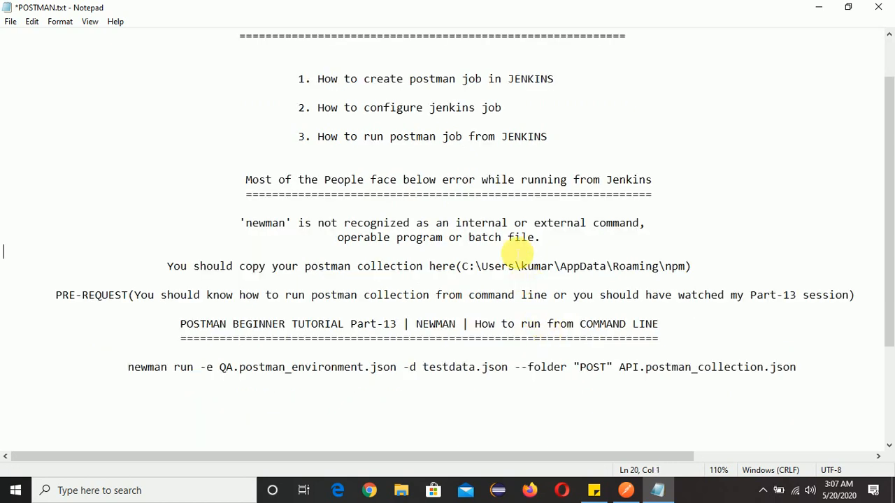
{"action": "left_click_drag", "start_coordinate": [799, 368], "coordinate": [124, 376]}
{"action": "left_click", "coordinate": [268, 371]}
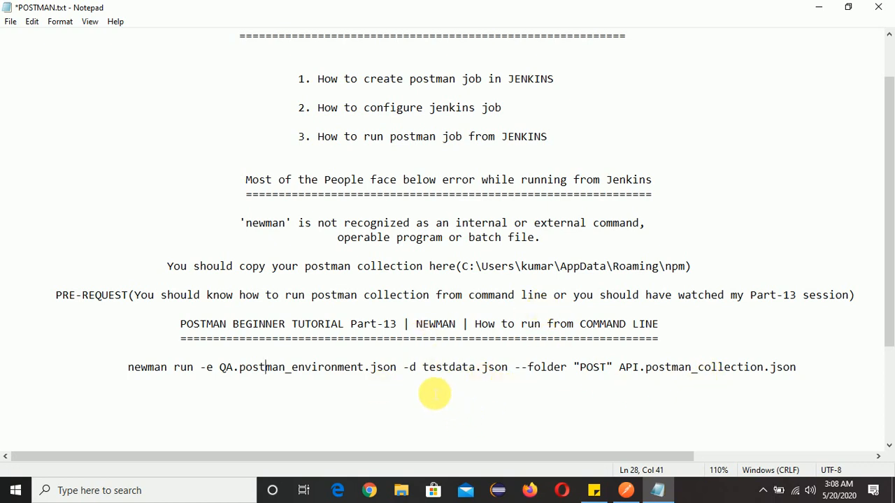
{"action": "left_click_drag", "start_coordinate": [397, 326], "coordinate": [340, 326]}
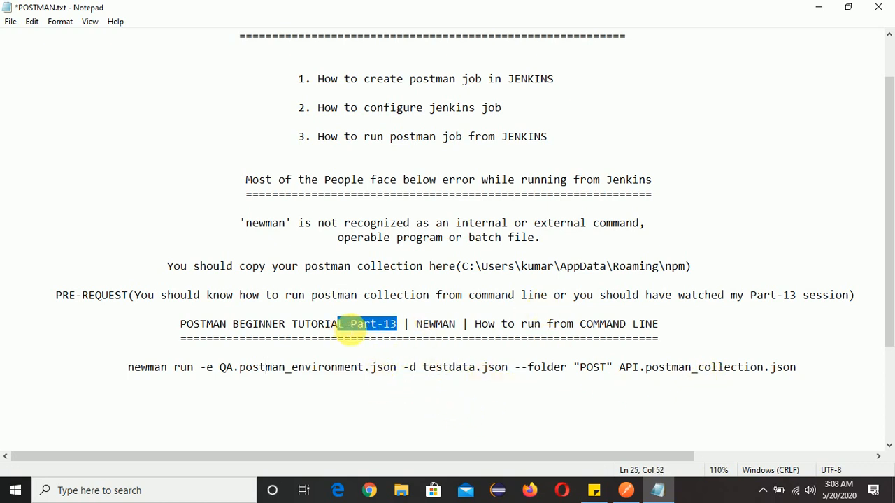
{"action": "left_click_drag", "start_coordinate": [470, 325], "coordinate": [671, 333]}
{"action": "left_click", "coordinate": [672, 333]}
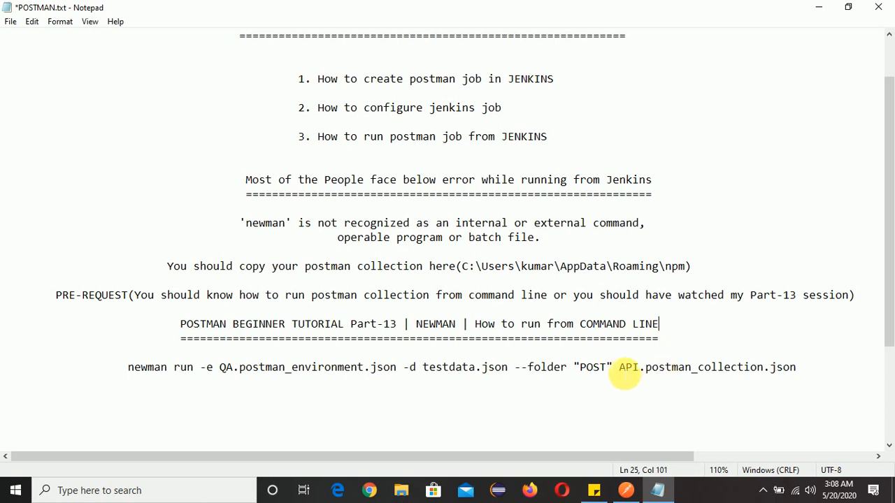
Switch to Postman, inspect the variables of the QA environment and close the environment manager.
{"action": "left_click", "coordinate": [626, 490]}
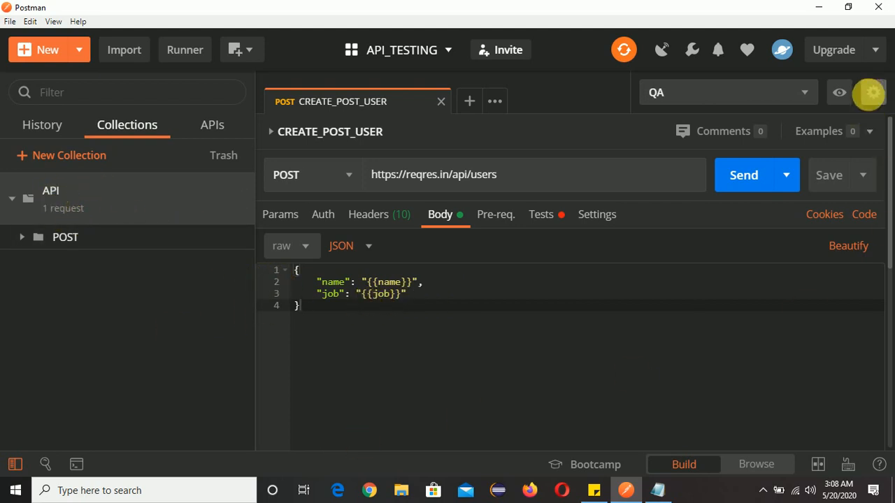
{"action": "left_click", "coordinate": [871, 92]}
{"action": "left_click", "coordinate": [176, 218]}
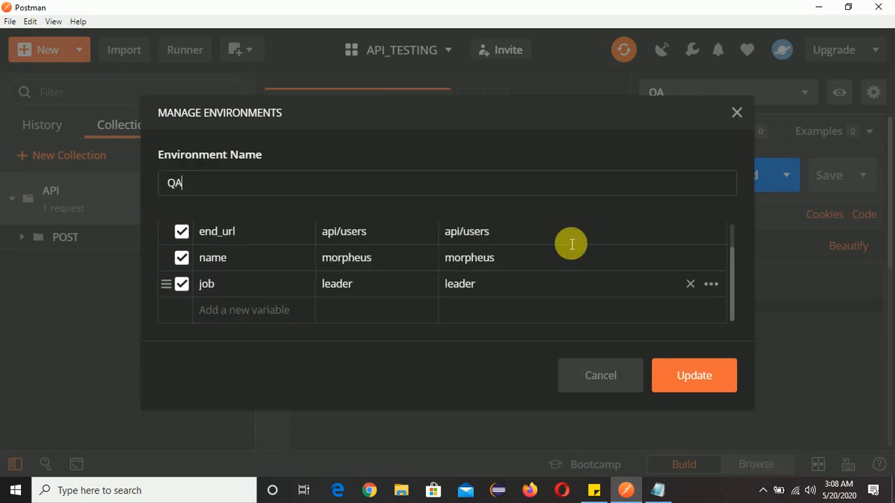
{"action": "left_click", "coordinate": [730, 116]}
Open the POSTMAN folder on the desktop and check the testdata.json and QA.postman_environment.json files.
{"action": "left_click", "coordinate": [889, 493]}
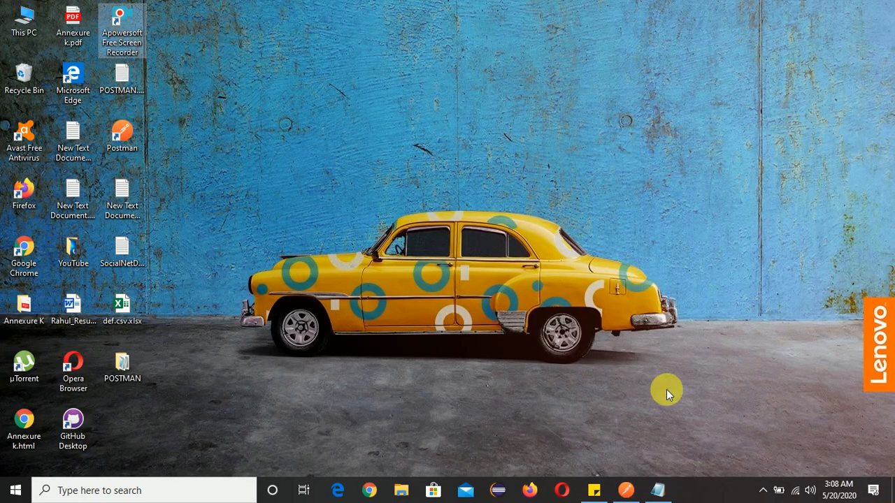
{"action": "double_click", "coordinate": [146, 365]}
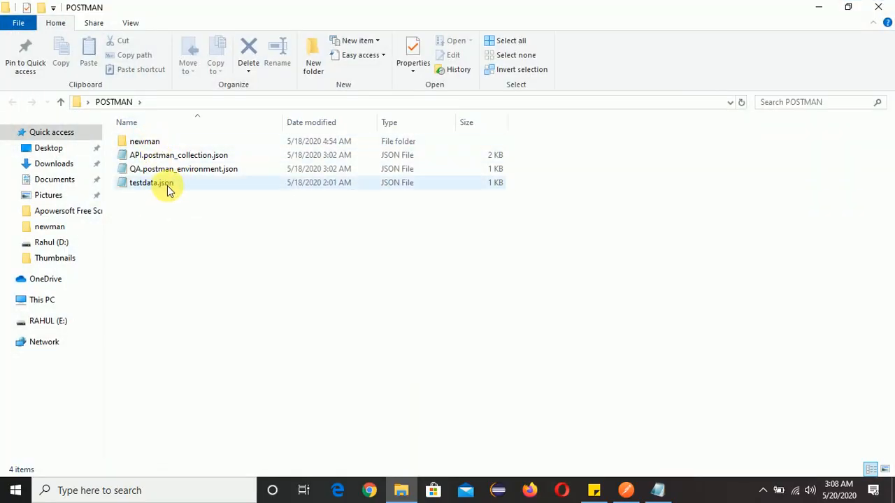
{"action": "left_click", "coordinate": [174, 187]}
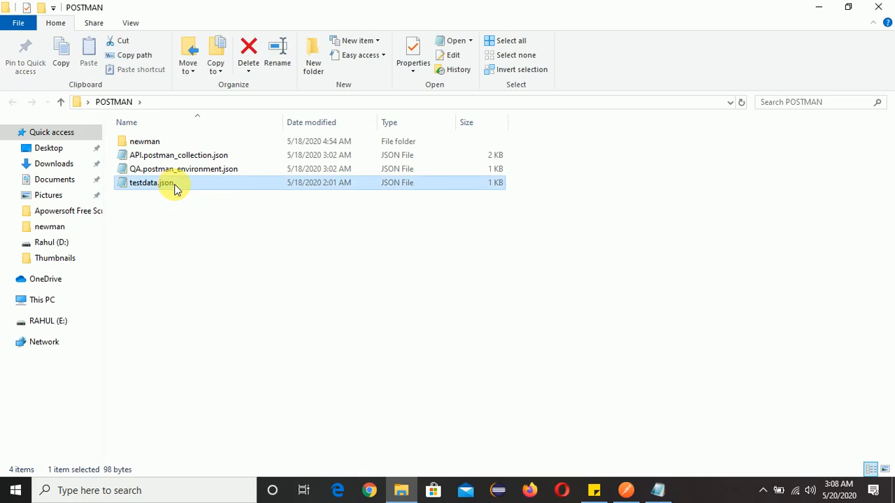
{"action": "left_click", "coordinate": [201, 176]}
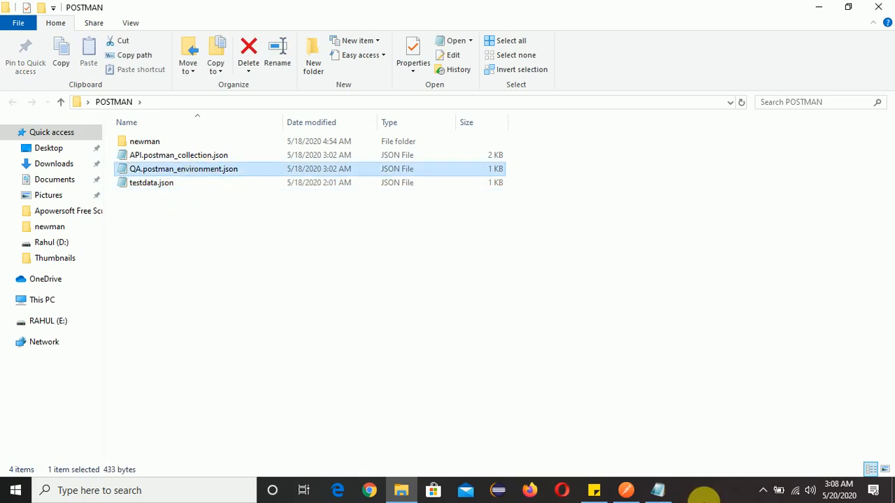
Compare the QA environment and API collection in Postman with their exported JSON files in the POSTMAN folder.
{"action": "left_click", "coordinate": [627, 490]}
{"action": "left_click", "coordinate": [873, 93]}
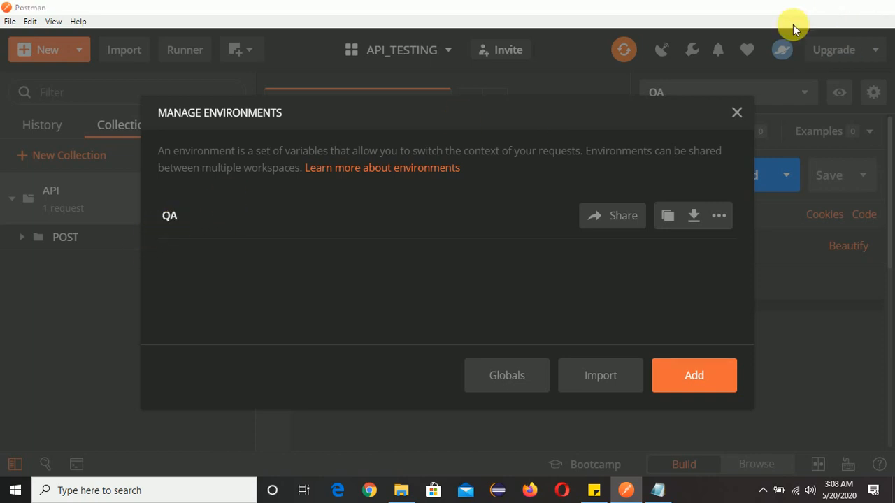
{"action": "left_click", "coordinate": [816, 10]}
{"action": "left_click", "coordinate": [224, 158]}
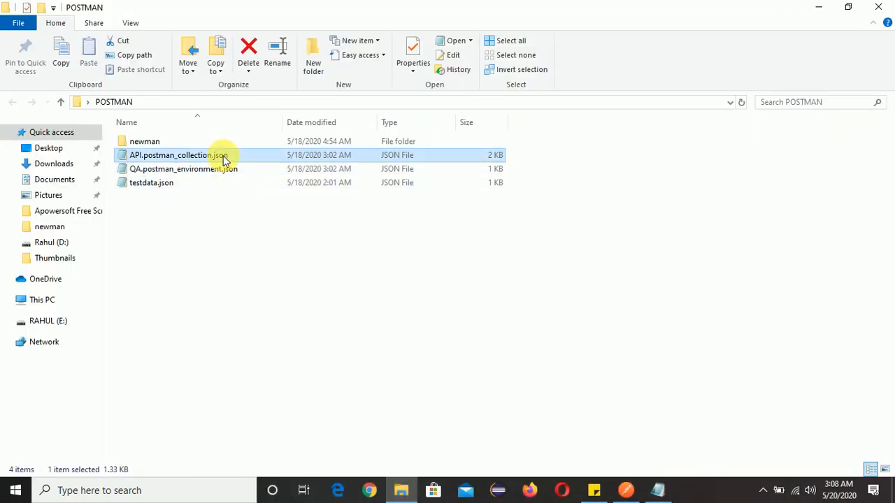
{"action": "left_click", "coordinate": [626, 490]}
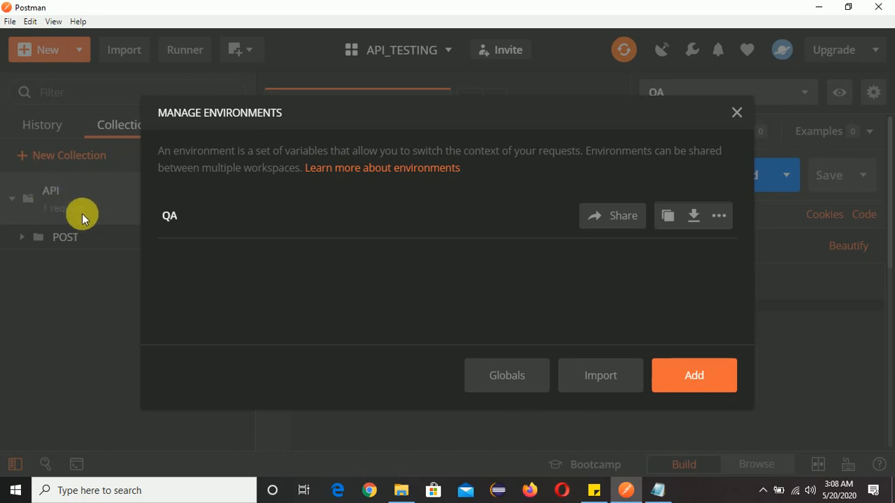
{"action": "left_click", "coordinate": [737, 113]}
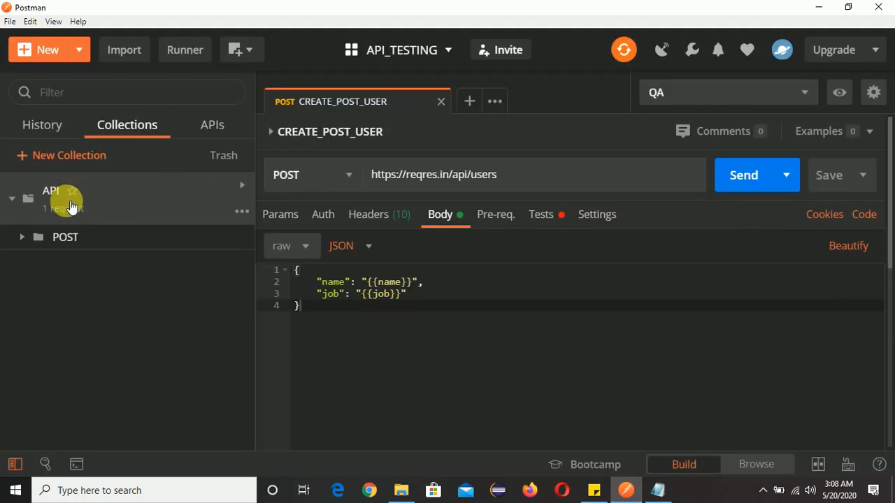
{"action": "key", "text": "alt+Tab"}
{"action": "left_click", "coordinate": [336, 206]}
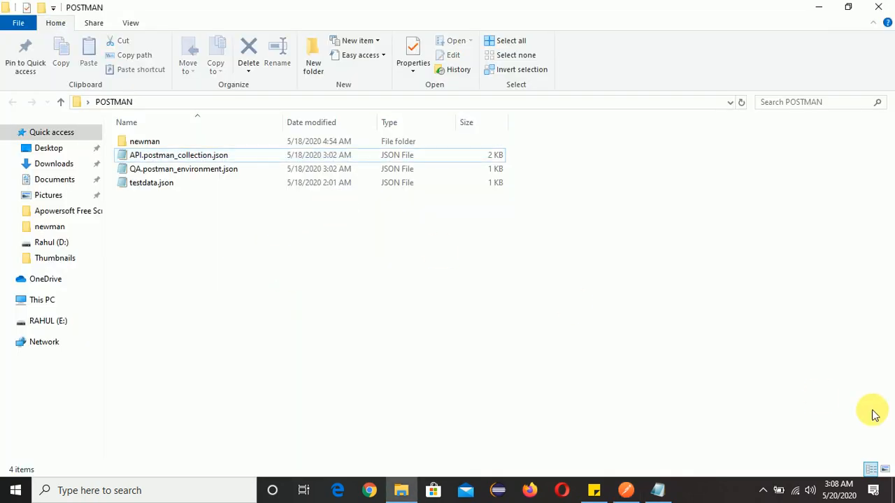
Return to the Notepad notes and recheck the npm folder path where the Postman collection should be copied.
{"action": "left_click", "coordinate": [661, 490]}
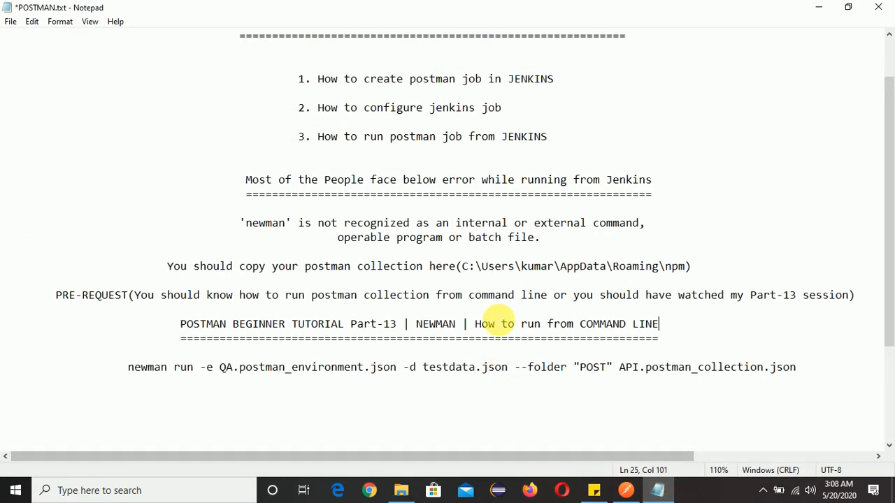
{"action": "scroll", "coordinate": [557, 223], "scroll_direction": "up", "scroll_amount": 2}
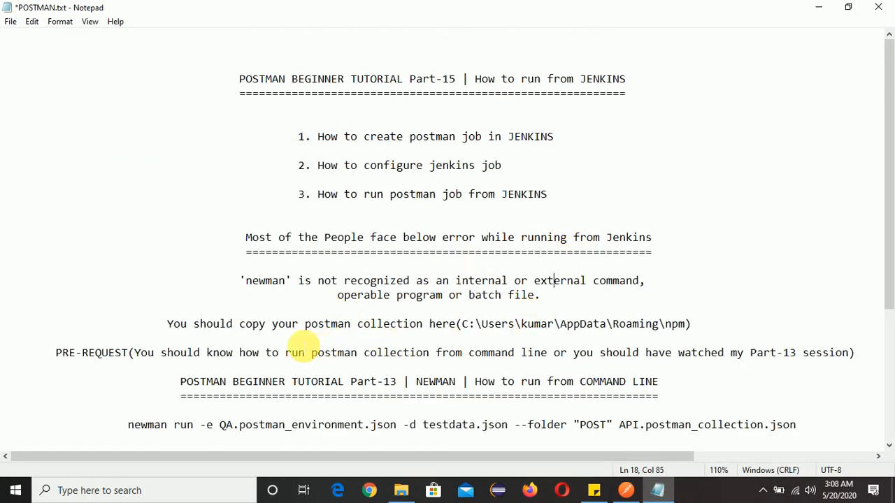
{"action": "left_click", "coordinate": [395, 330]}
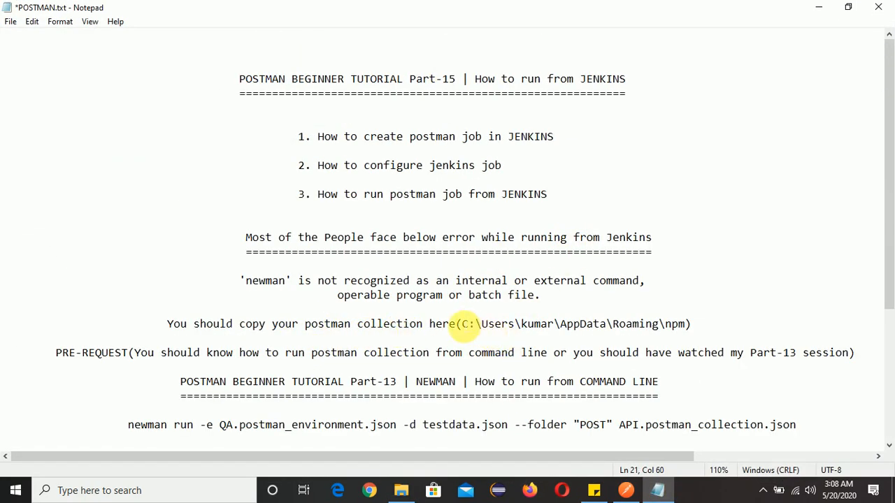
{"action": "left_click_drag", "start_coordinate": [462, 325], "coordinate": [692, 330]}
{"action": "left_click", "coordinate": [701, 329]}
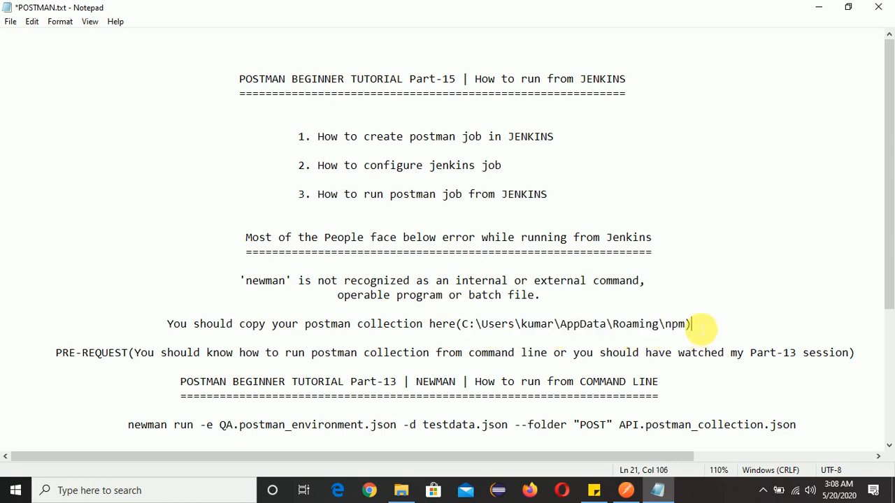
Select testdata.json, QA.postman_environment.json and API.postman_collection.json in the desktop POSTMAN folder, and minimize the folder window.
{"action": "left_click", "coordinate": [892, 492]}
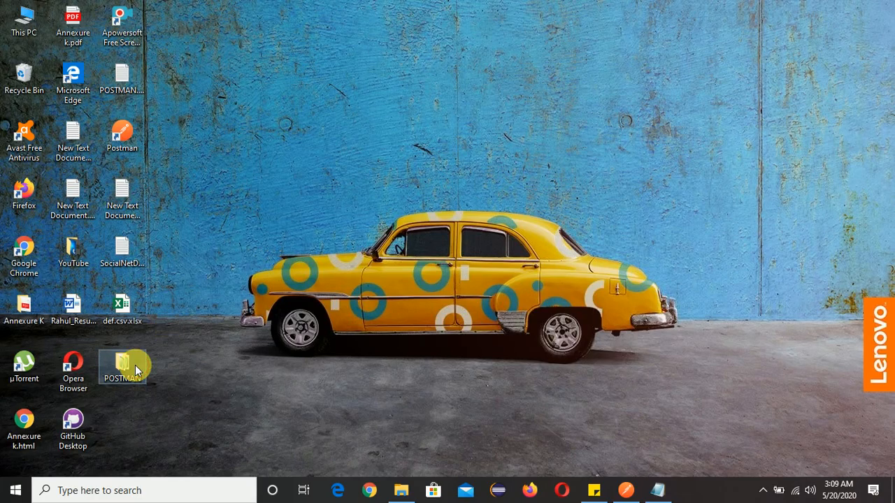
{"action": "double_click", "coordinate": [136, 367]}
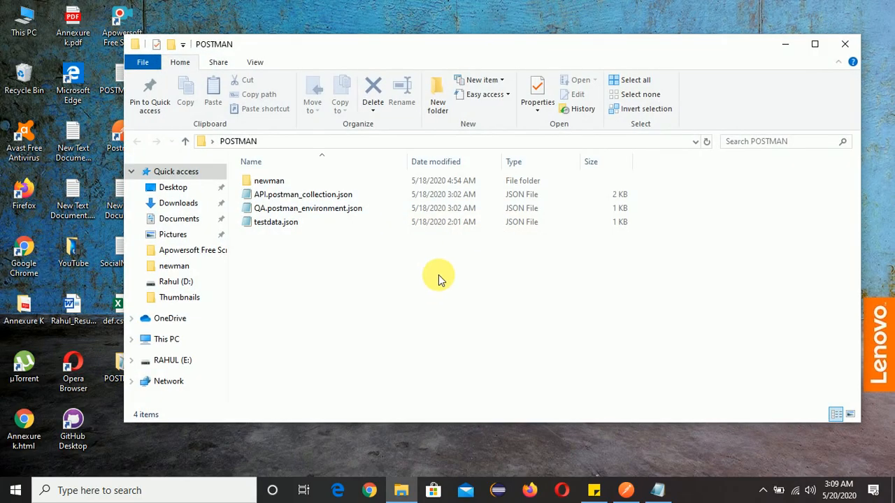
{"action": "left_click", "coordinate": [296, 223]}
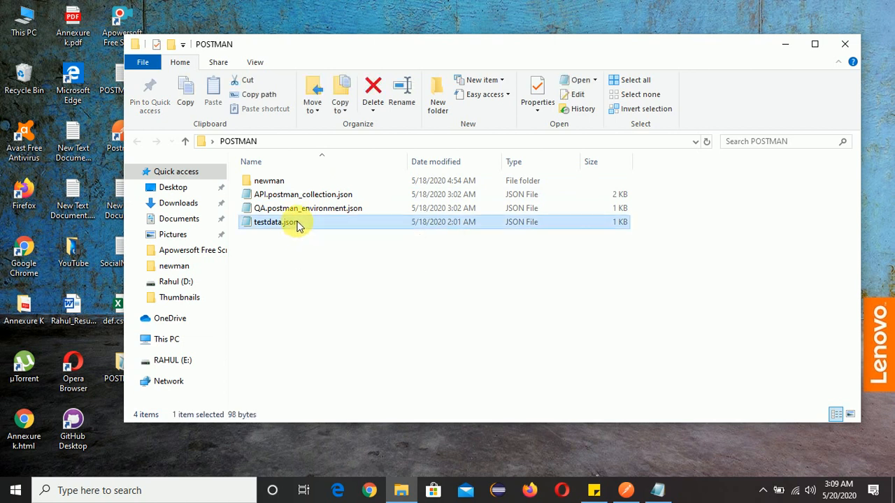
{"action": "left_click", "coordinate": [296, 207], "text": "ctrl"}
{"action": "left_click", "coordinate": [302, 197], "text": "ctrl"}
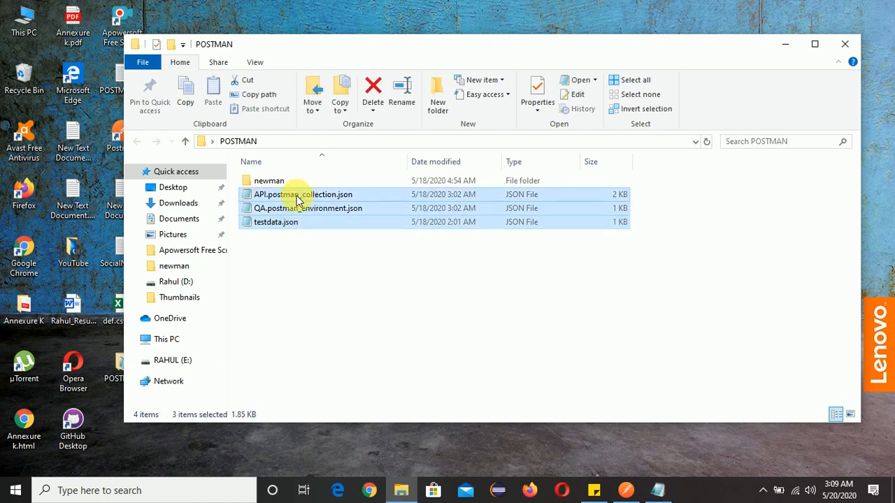
{"action": "left_click", "coordinate": [785, 44]}
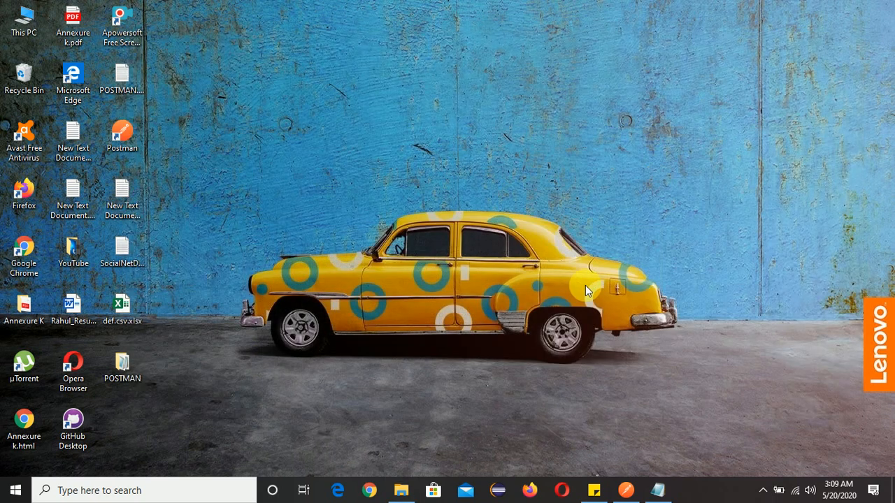
Paste the copied collection, environment and test data JSON files into the npm folder under the user profile's AppData\Roaming on drive C.
{"action": "double_click", "coordinate": [28, 28]}
{"action": "double_click", "coordinate": [198, 242]}
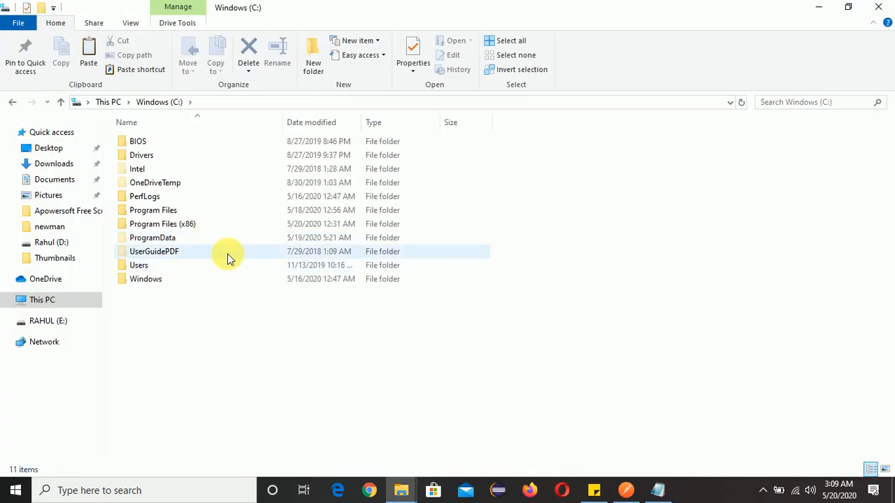
{"action": "double_click", "coordinate": [176, 266]}
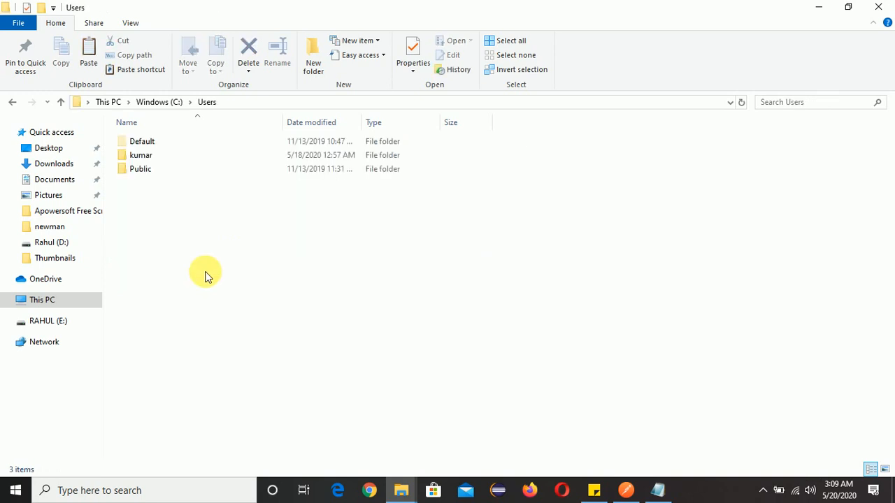
{"action": "double_click", "coordinate": [171, 157]}
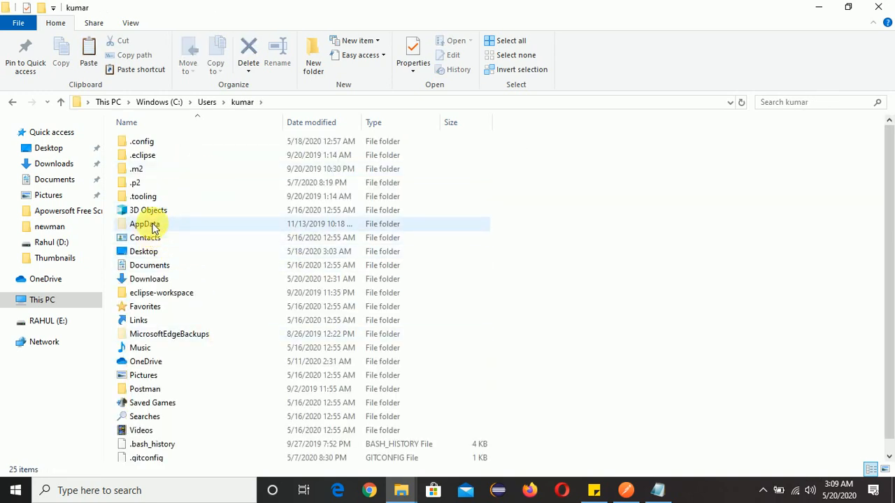
{"action": "double_click", "coordinate": [154, 230]}
{"action": "double_click", "coordinate": [156, 170]}
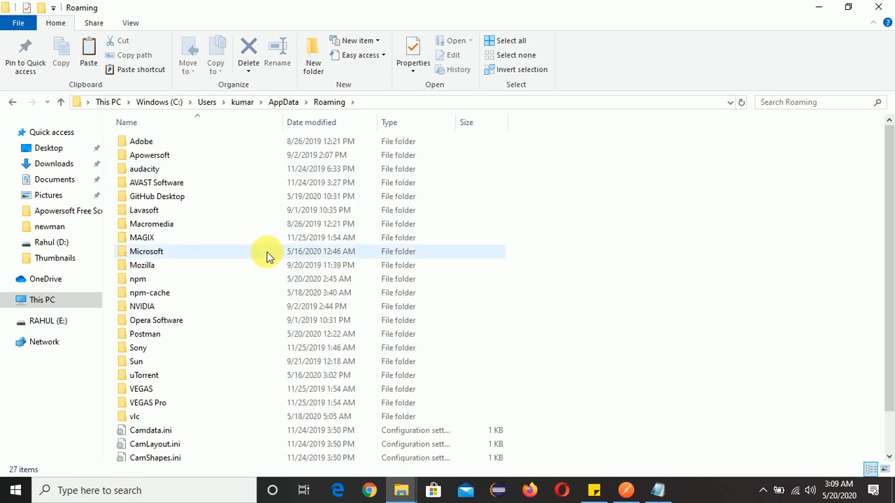
{"action": "left_click", "coordinate": [210, 283]}
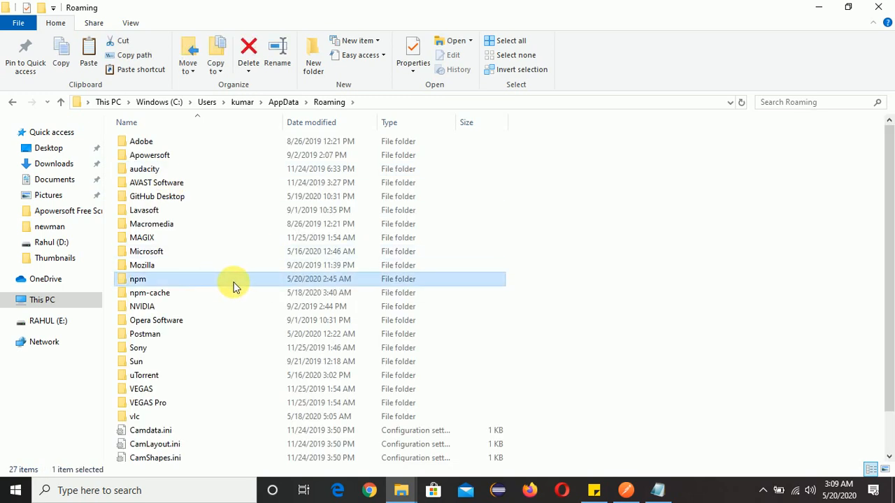
{"action": "double_click", "coordinate": [238, 280]}
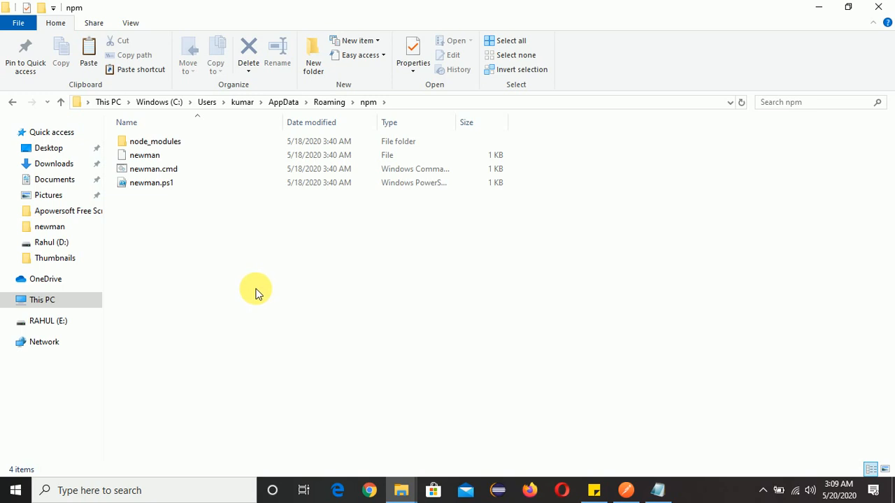
{"action": "key", "text": "ctrl+v"}
{"action": "left_click", "coordinate": [236, 318]}
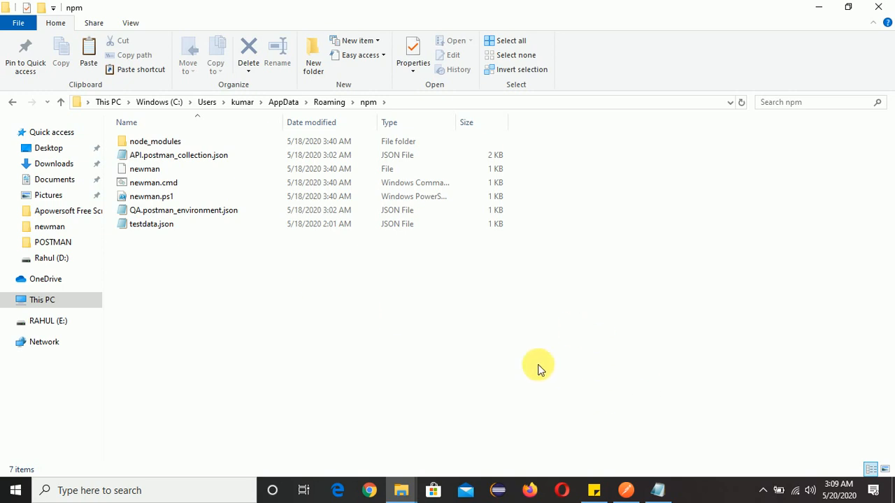
Switch to a new incognito Chrome window and load Jenkins at localhost:8080.
{"action": "right_click", "coordinate": [370, 488]}
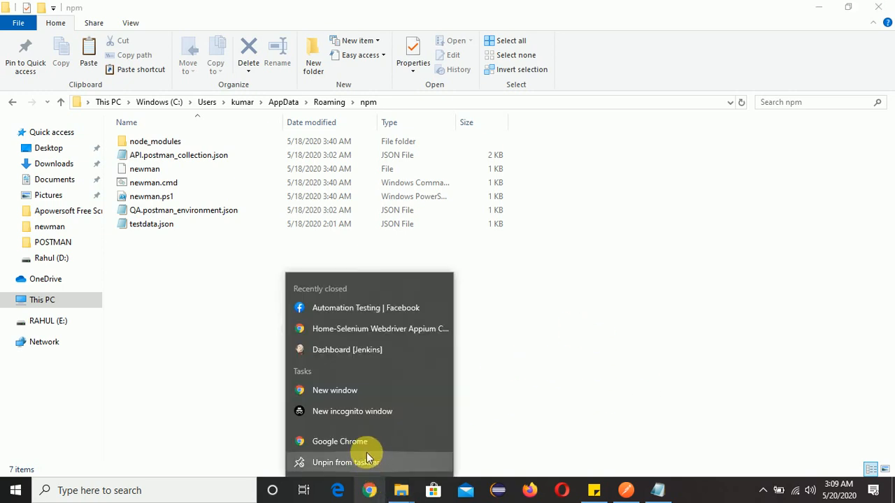
{"action": "left_click", "coordinate": [364, 412]}
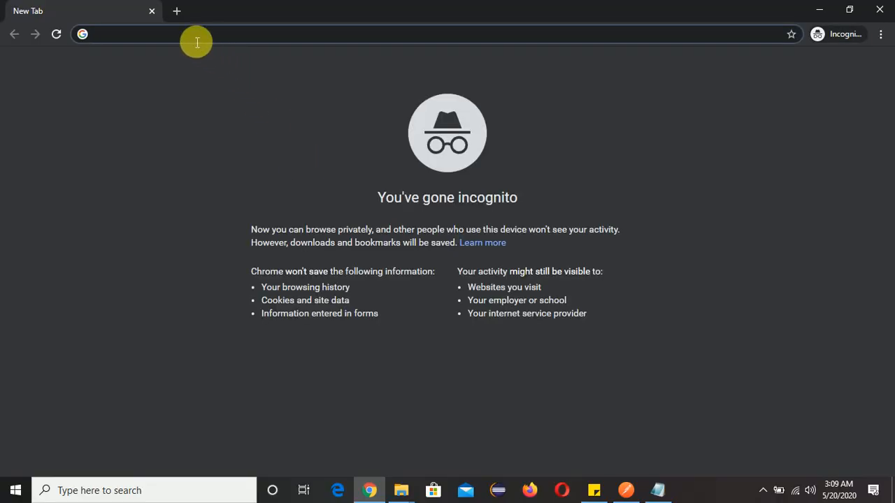
{"action": "type", "text": "lo"}
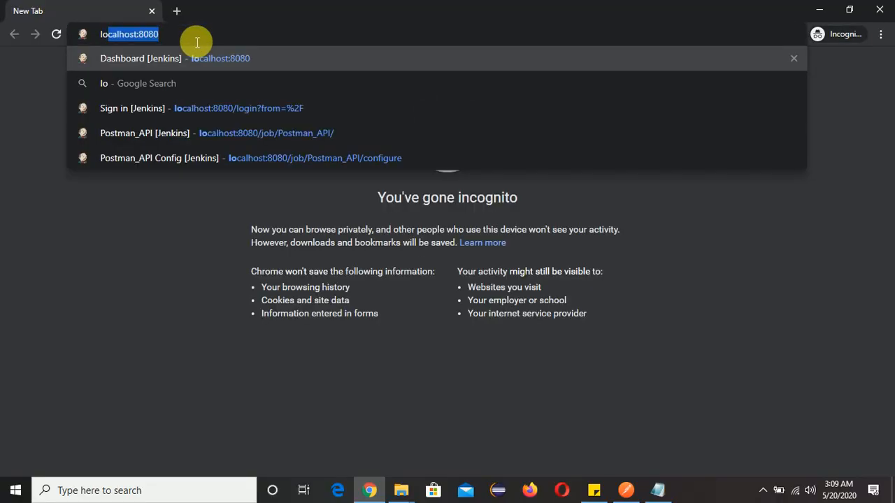
{"action": "left_click", "coordinate": [278, 54]}
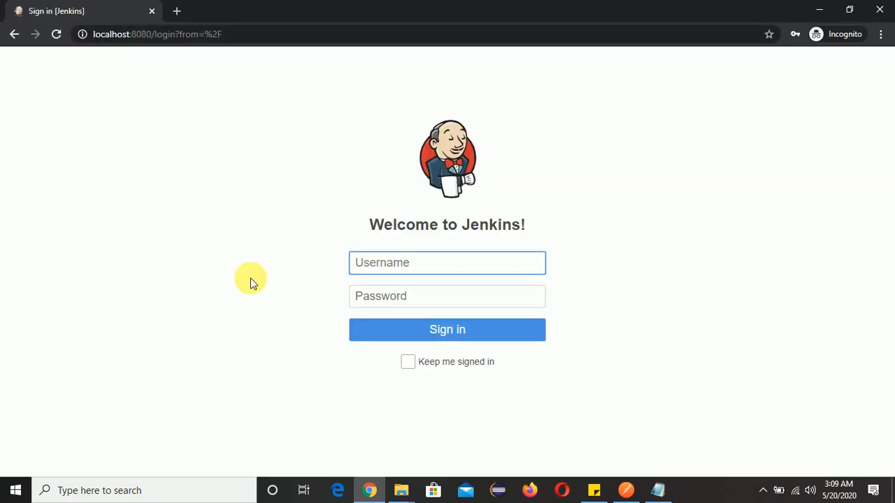
Sign in to Jenkins with the saved username and password.
{"action": "left_click", "coordinate": [405, 266]}
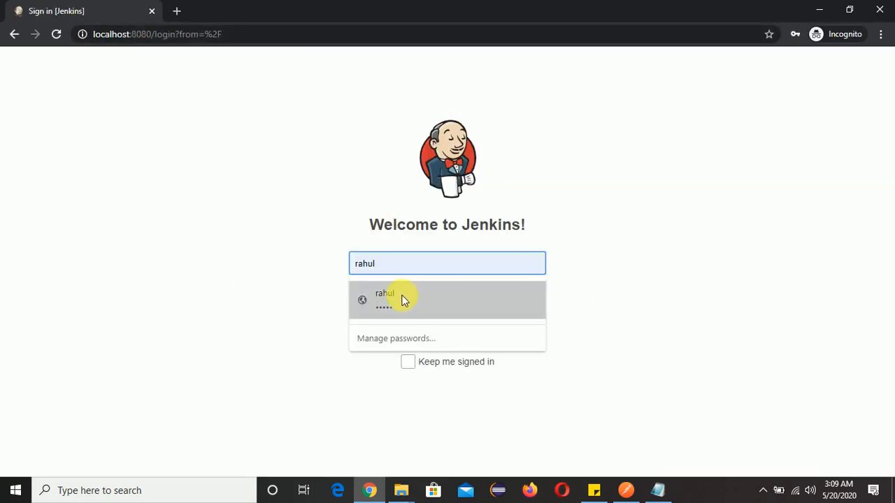
{"action": "left_click", "coordinate": [399, 299]}
{"action": "left_click", "coordinate": [492, 332]}
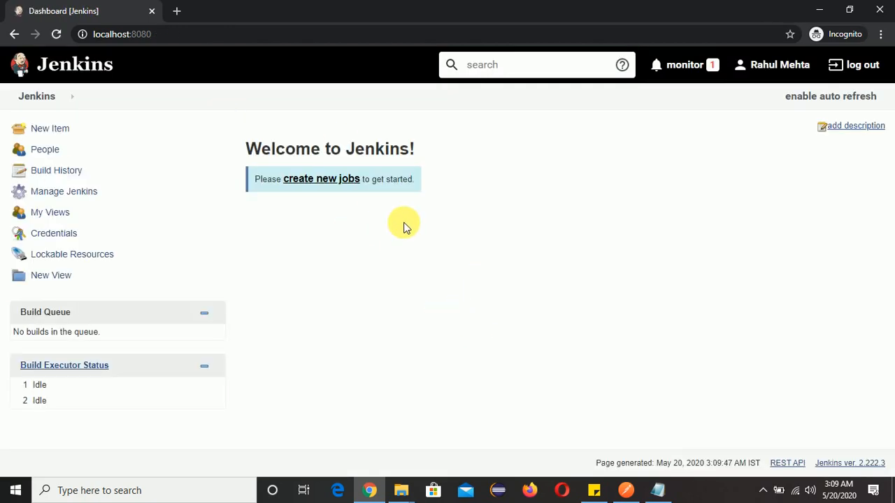
Create a new Jenkins Freestyle project named Postman_API.
{"action": "left_click", "coordinate": [316, 179]}
{"action": "left_click", "coordinate": [236, 170]}
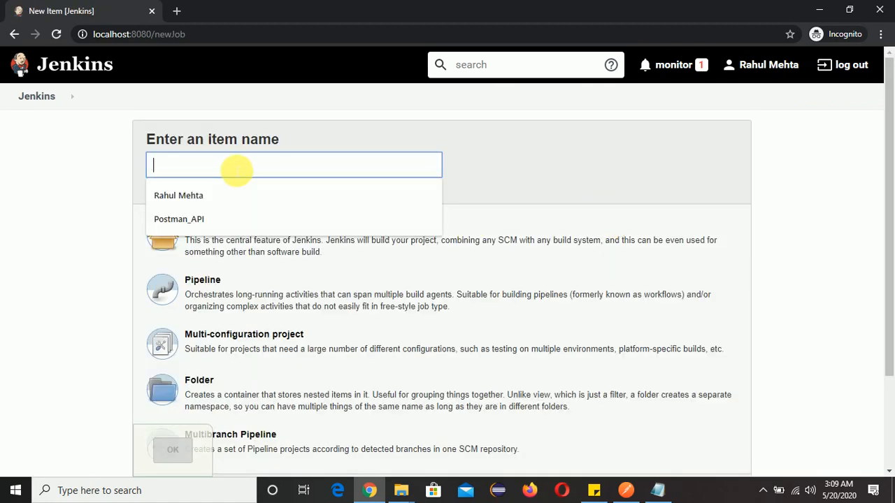
{"action": "type", "text": "Postm"}
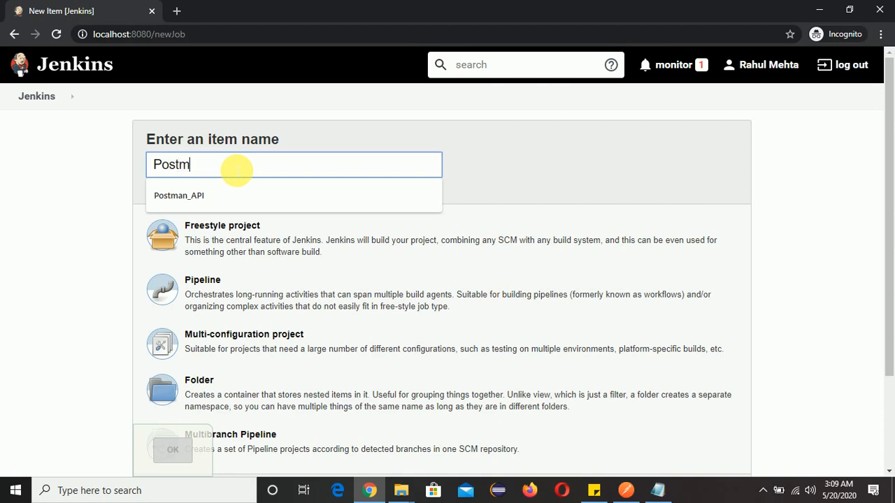
{"action": "type", "text": "an_API"}
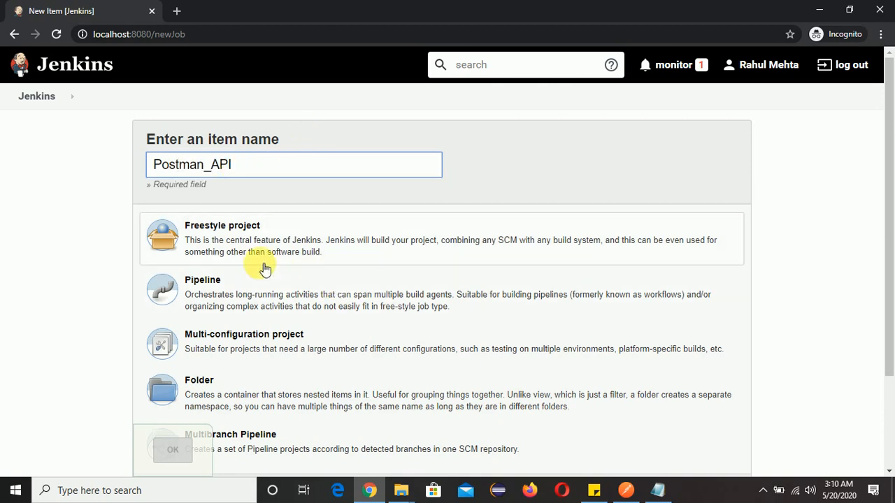
{"action": "left_click", "coordinate": [283, 239]}
{"action": "scroll", "coordinate": [341, 272], "scroll_direction": "down", "scroll_amount": 2}
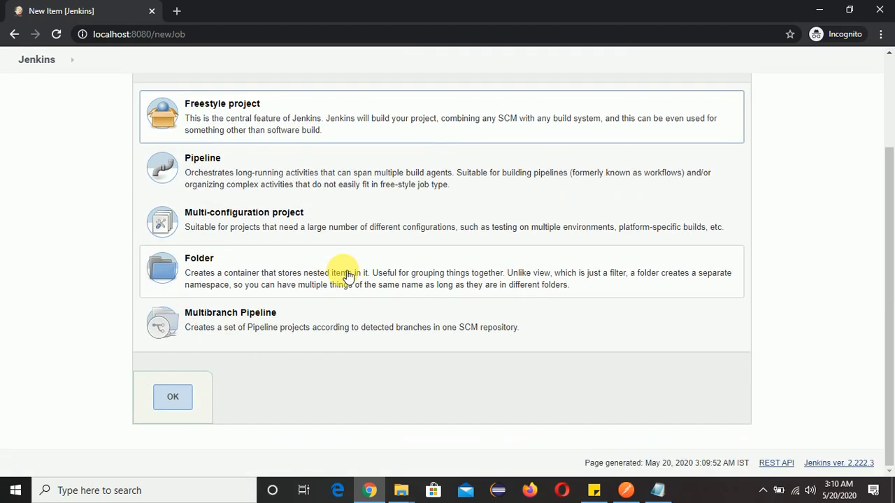
{"action": "left_click", "coordinate": [174, 395]}
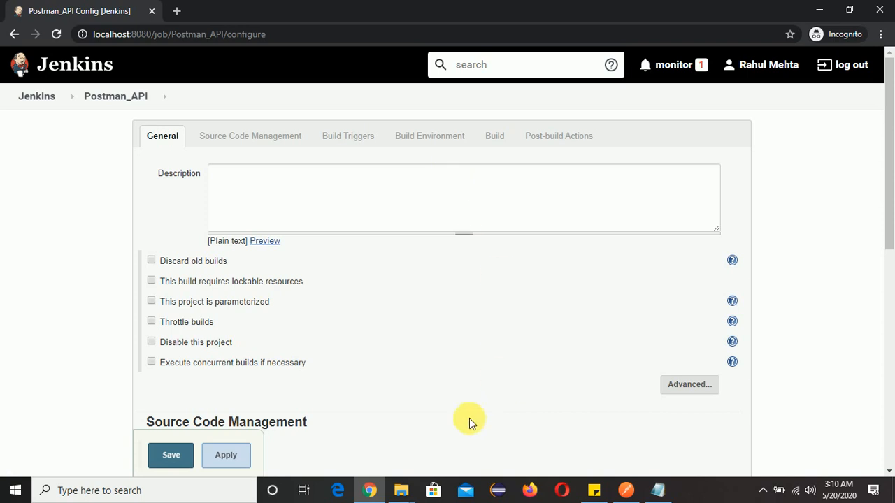
Check the "How to configure jenkins job" item in the Notepad notes and return to the Postman_API configuration in Chrome.
{"action": "left_click", "coordinate": [675, 490]}
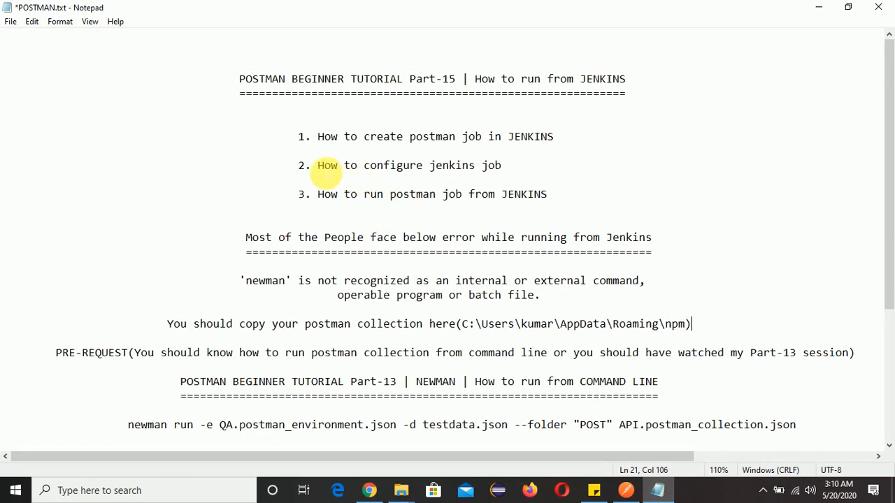
{"action": "left_click_drag", "start_coordinate": [318, 165], "coordinate": [510, 166]}
{"action": "left_click", "coordinate": [496, 170]}
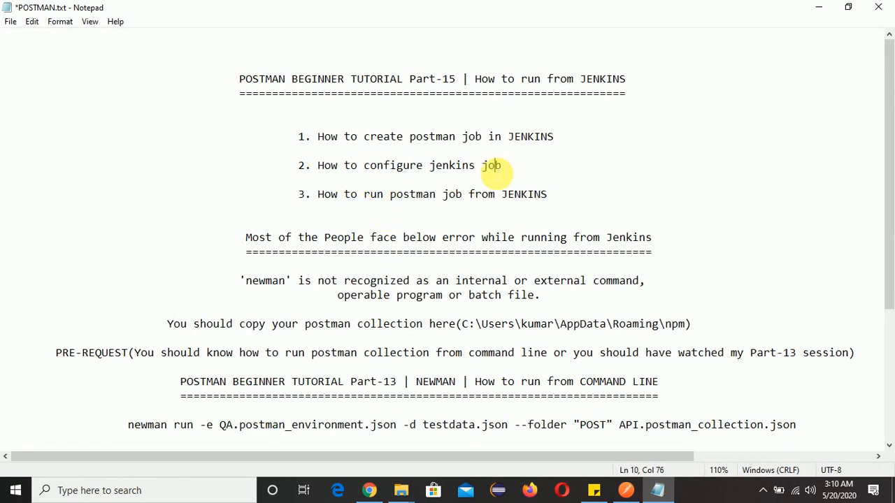
{"action": "key", "text": "alt+Tab"}
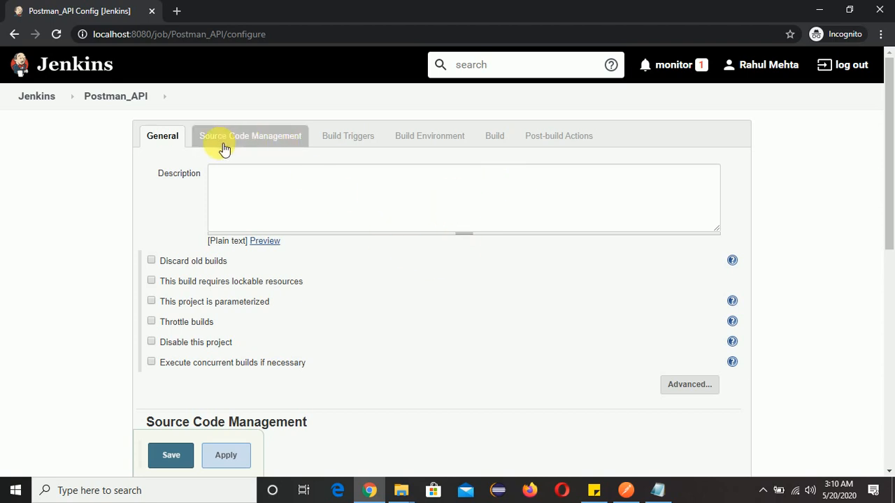
Add an Execute Windows batch command build step to the Postman_API job and place the cursor in its command.
{"action": "left_click", "coordinate": [266, 143]}
{"action": "scroll", "coordinate": [434, 290], "scroll_direction": "down", "scroll_amount": 5}
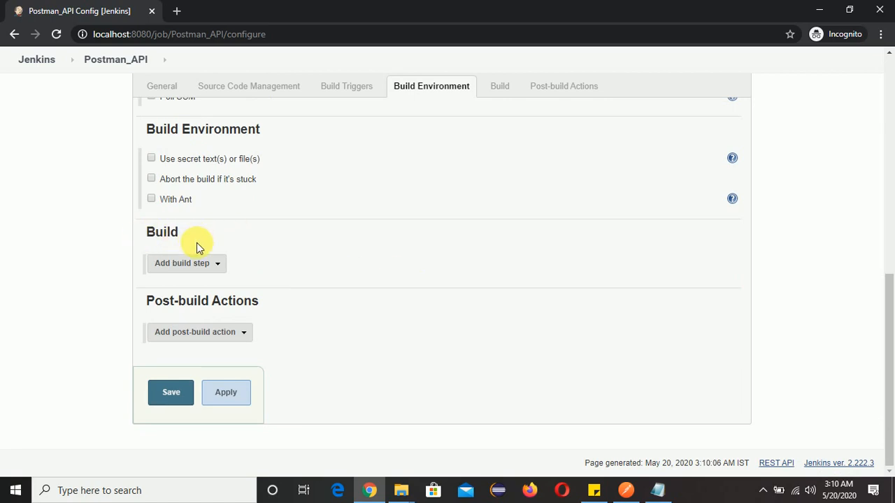
{"action": "left_click", "coordinate": [221, 272]}
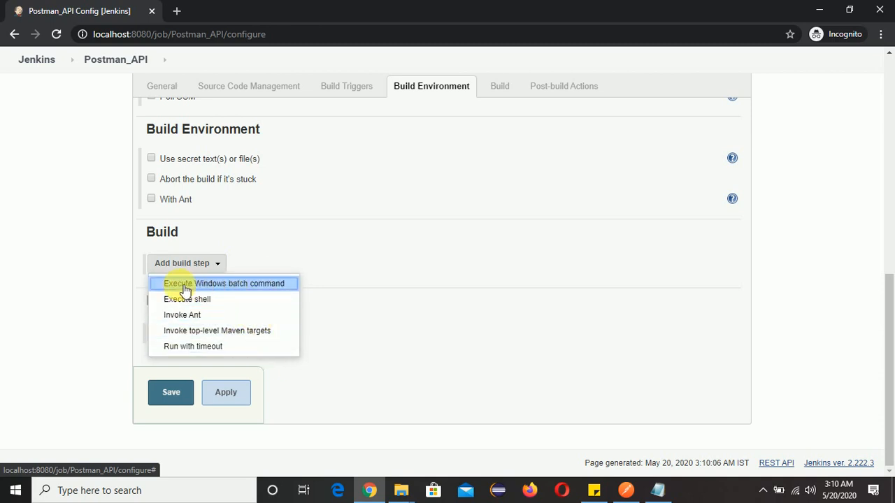
{"action": "left_click", "coordinate": [250, 291]}
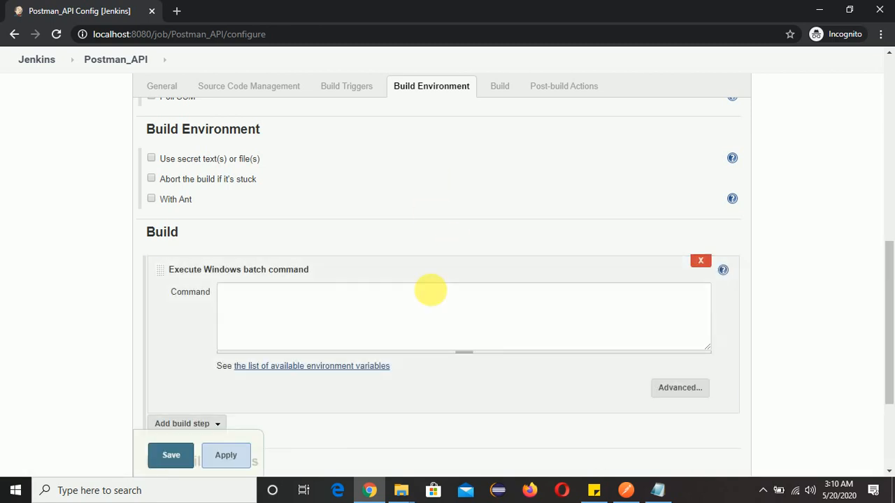
{"action": "left_click", "coordinate": [309, 321]}
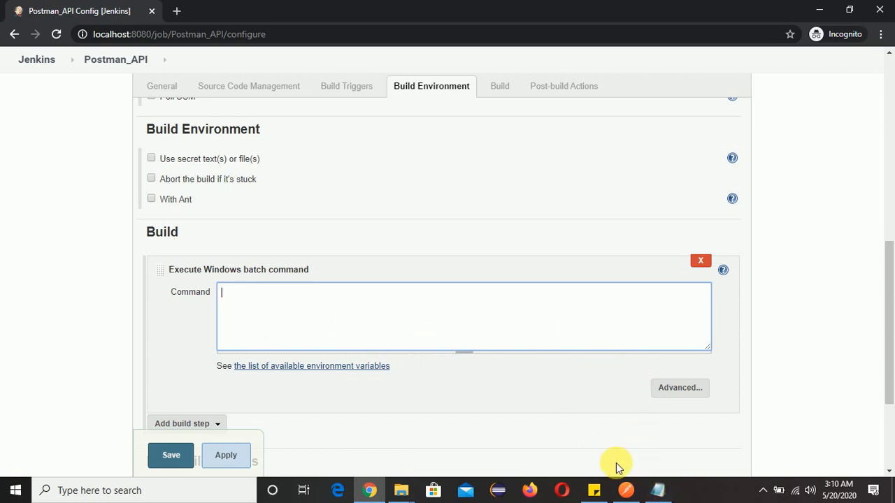
Close the POSTMAN folder window and copy the full path of the npm folder in File Explorer.
{"action": "left_click", "coordinate": [402, 490]}
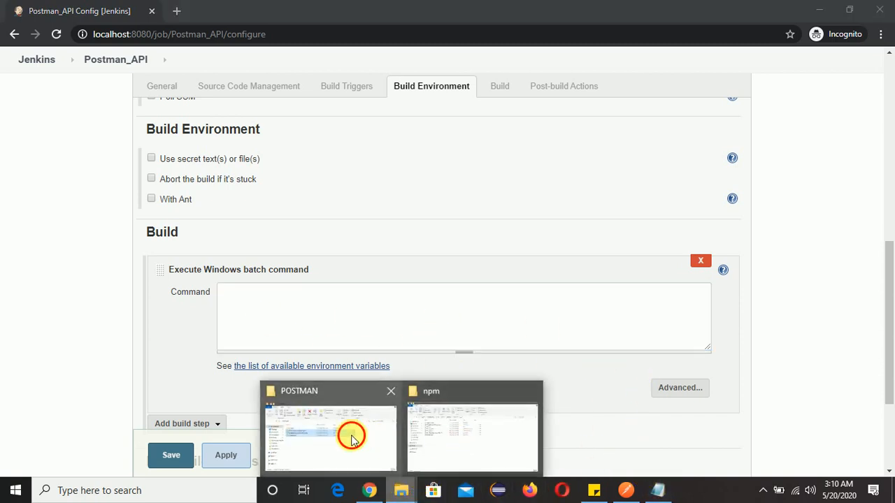
{"action": "left_click", "coordinate": [352, 438]}
{"action": "left_click", "coordinate": [402, 302]}
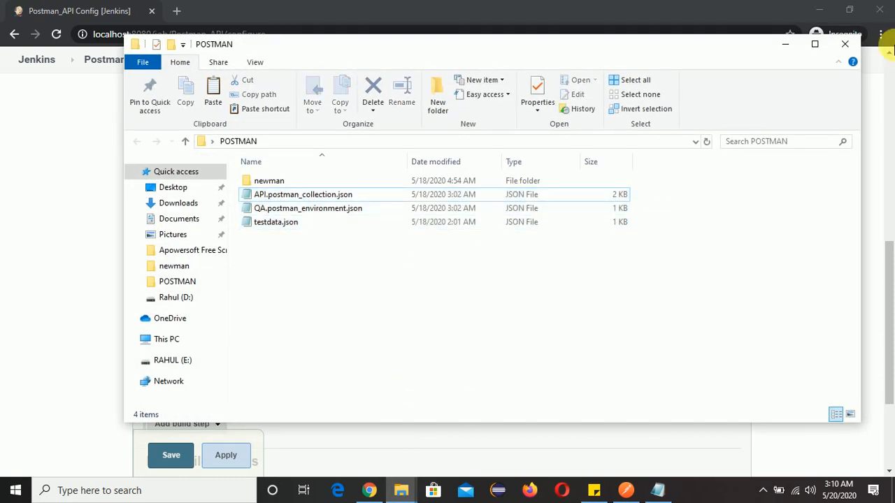
{"action": "left_click", "coordinate": [843, 44]}
{"action": "left_click", "coordinate": [402, 483]}
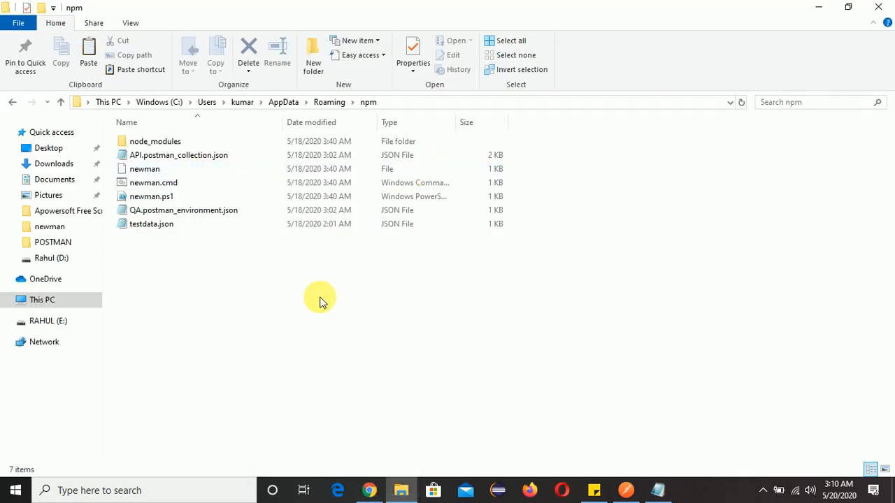
{"action": "left_click", "coordinate": [438, 104]}
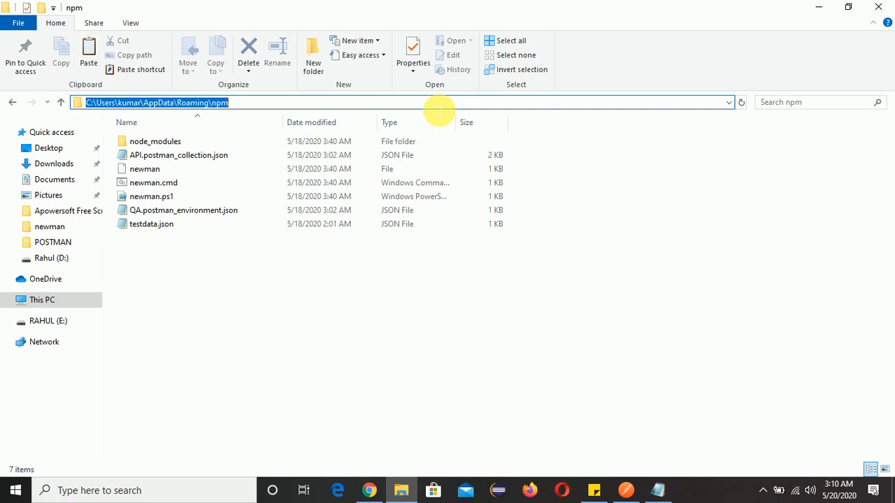
{"action": "left_click_drag", "start_coordinate": [278, 108], "coordinate": [84, 103]}
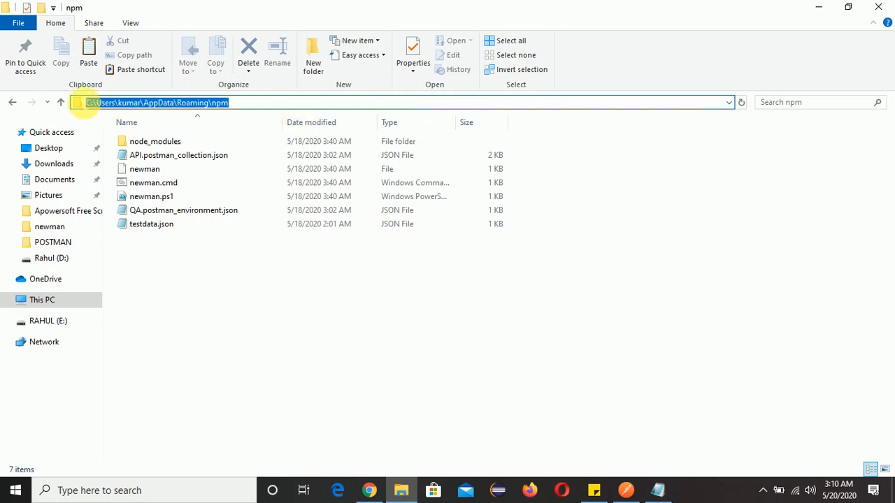
{"action": "key", "text": "ctrl+c"}
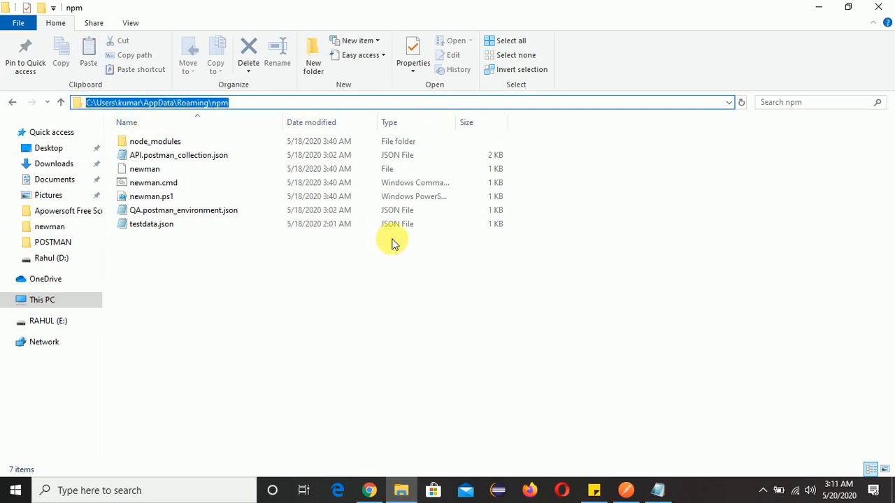
Return to the Jenkins job in Chrome, enter a cd command with the copied npm folder path, and highlight the path.
{"action": "key", "text": "alt+Tab"}
{"action": "left_click", "coordinate": [451, 276]}
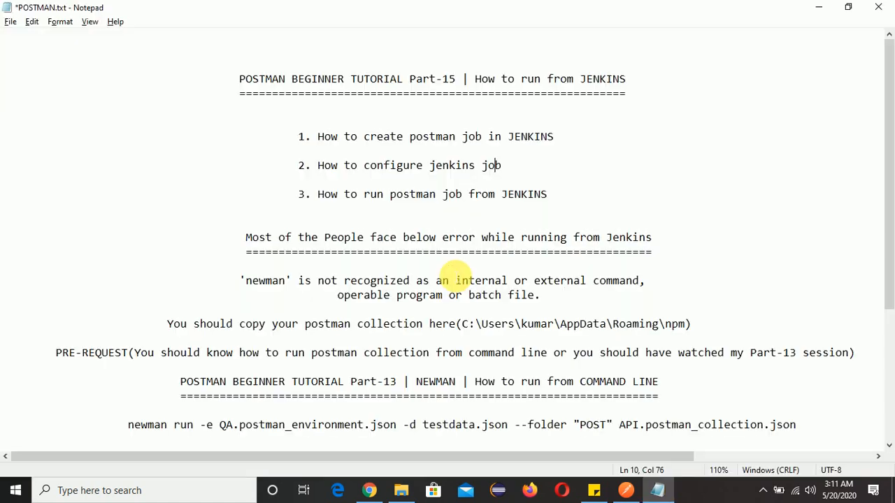
{"action": "key", "text": "alt+Tab"}
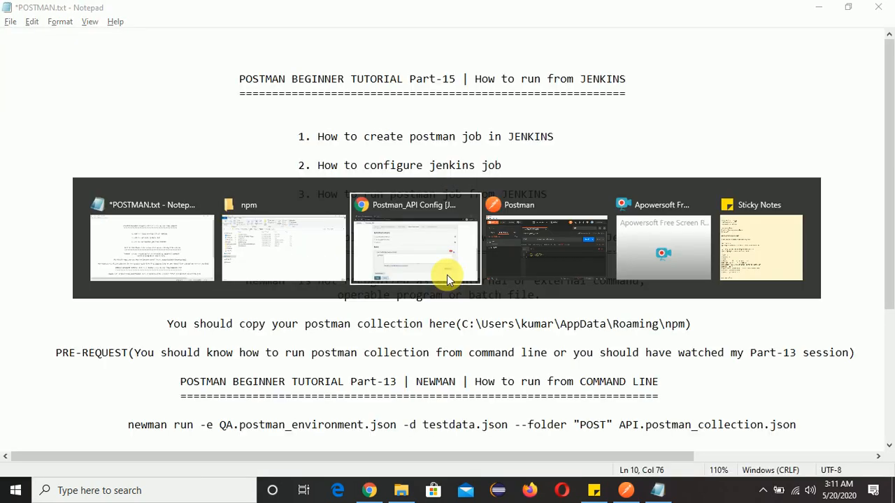
{"action": "key", "text": "alt+Tab"}
{"action": "key", "text": "alt+Tab"}
{"action": "left_click", "coordinate": [369, 489]}
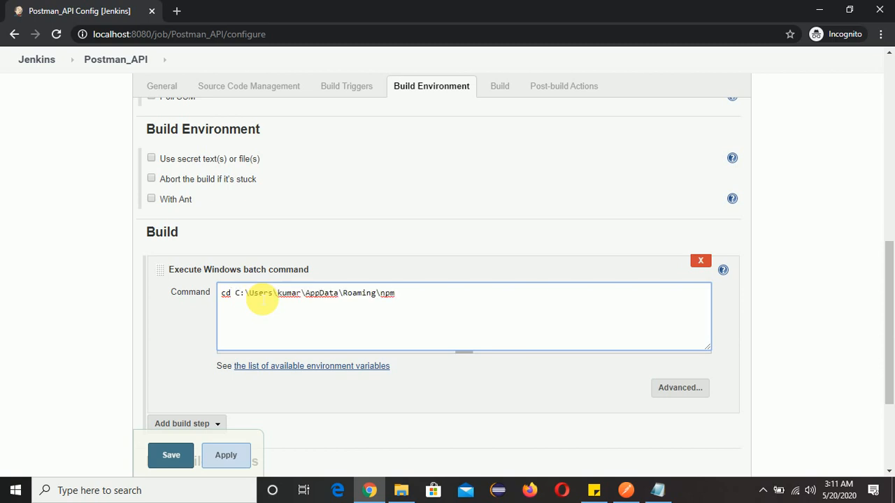
{"action": "mouse_move", "coordinate": [406, 296]}
{"action": "left_mouse_down"}
{"action": "mouse_move", "coordinate": [223, 313]}
{"action": "mouse_move", "coordinate": [340, 296]}
{"action": "mouse_move", "coordinate": [399, 299]}
{"action": "left_mouse_up"}
{"action": "left_click", "coordinate": [234, 295]}
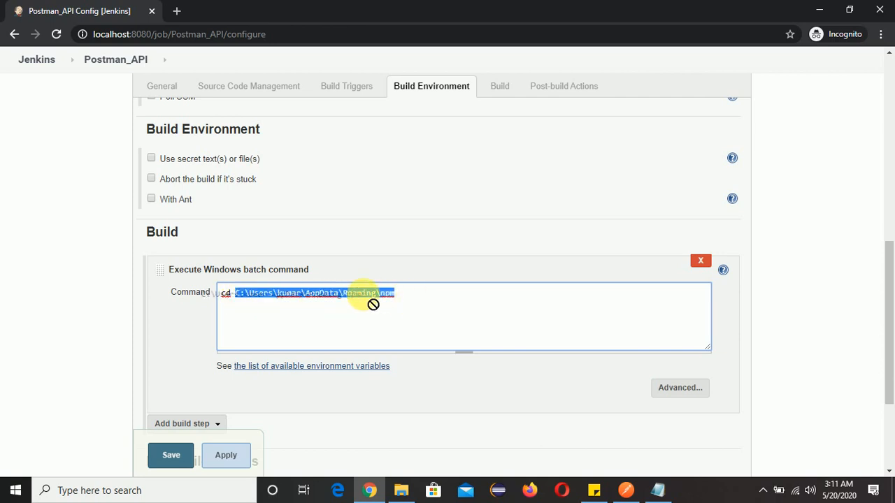
Check the exported files in the npm folder in File Explorer and return to the Postman_API configuration in Chrome.
{"action": "key", "text": "alt+Tab"}
{"action": "key", "text": "alt+Tab"}
{"action": "key", "text": "alt+Tab"}
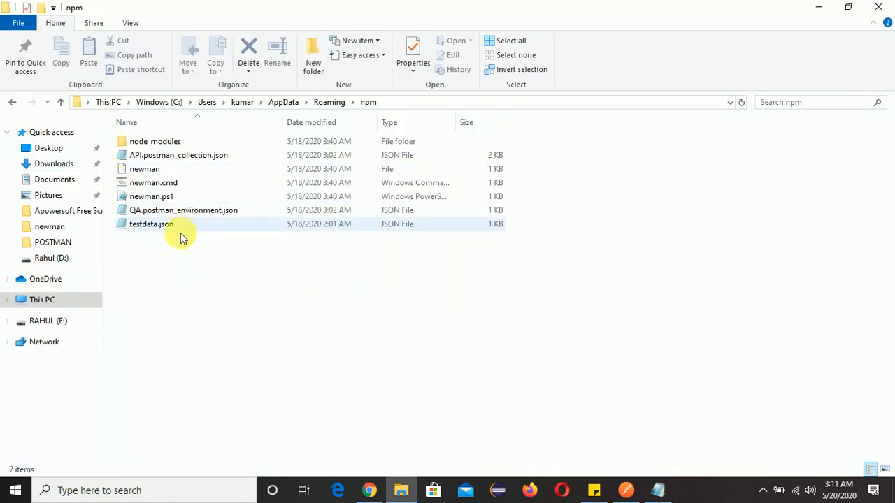
{"action": "key", "text": "alt+Tab"}
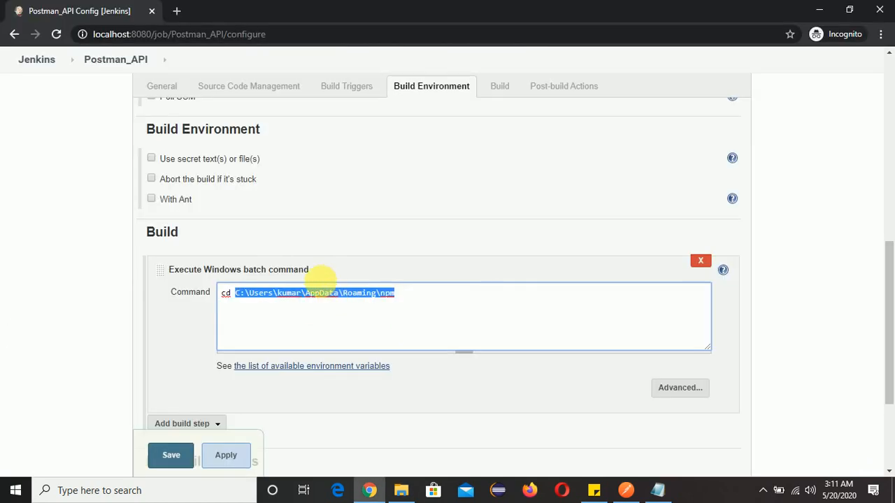
Copy newman run -e QA.postman_environment.json -d testdata.json --folder "POST" API.postman_collection.json from the Notepad notes into the Jenkins batch command below the cd line.
{"action": "left_click", "coordinate": [408, 303]}
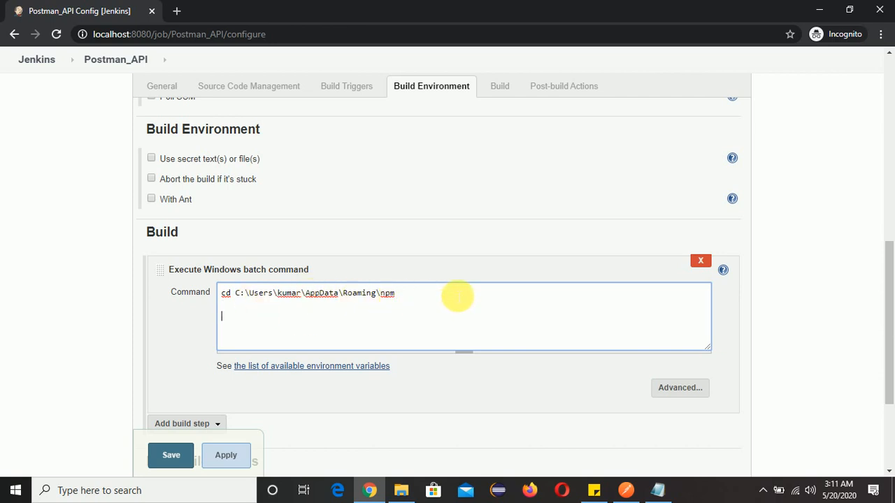
{"action": "left_click", "coordinate": [657, 490]}
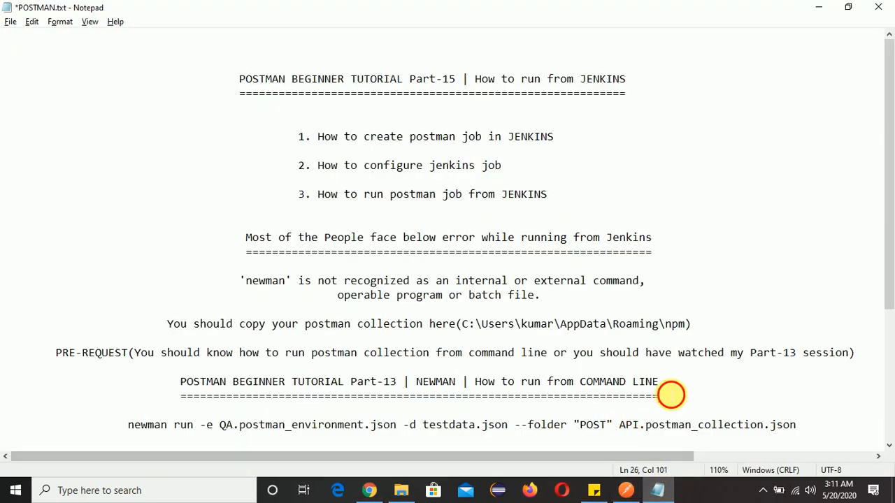
{"action": "left_click_drag", "start_coordinate": [817, 428], "coordinate": [142, 425]}
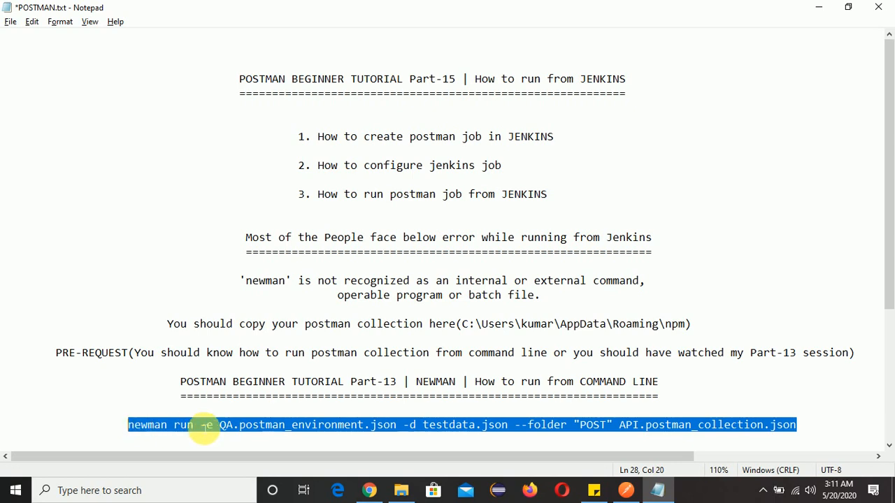
{"action": "key", "text": "alt+Tab"}
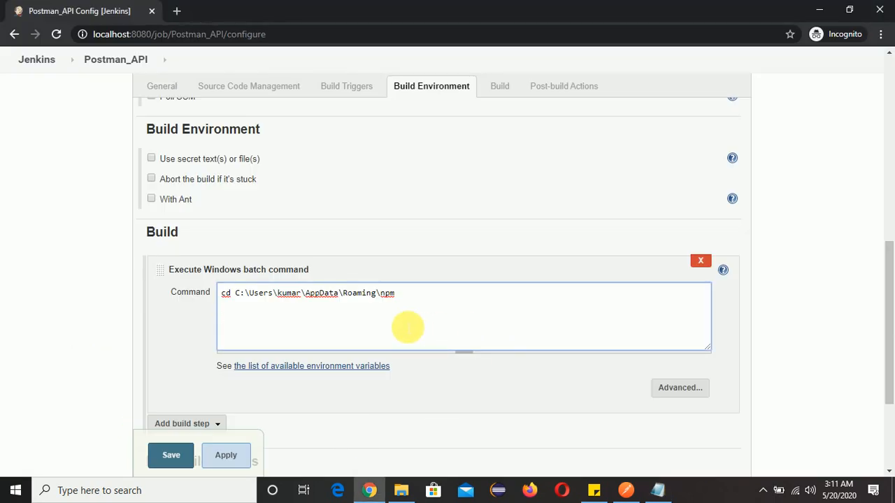
{"action": "key", "text": "Return"}
{"action": "key", "text": "Return"}
{"action": "key", "text": "ctrl+v"}
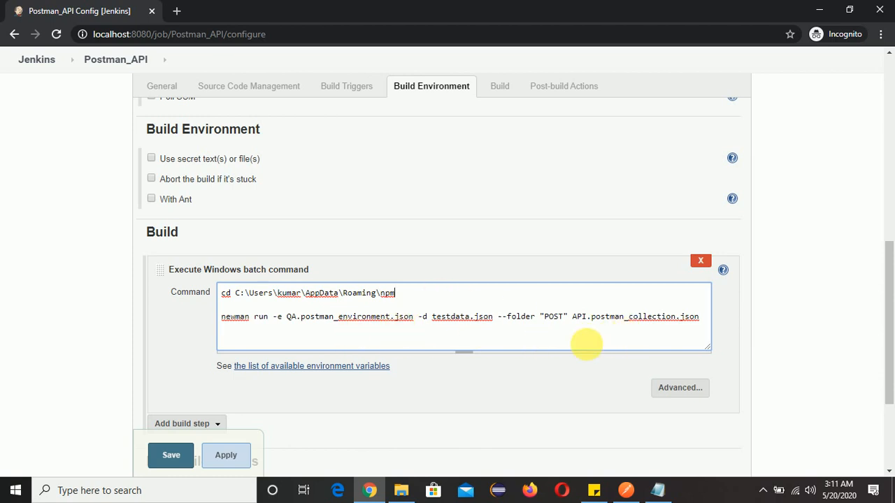
{"action": "left_click", "coordinate": [423, 318]}
{"action": "scroll", "coordinate": [577, 341], "scroll_direction": "down", "scroll_amount": 1}
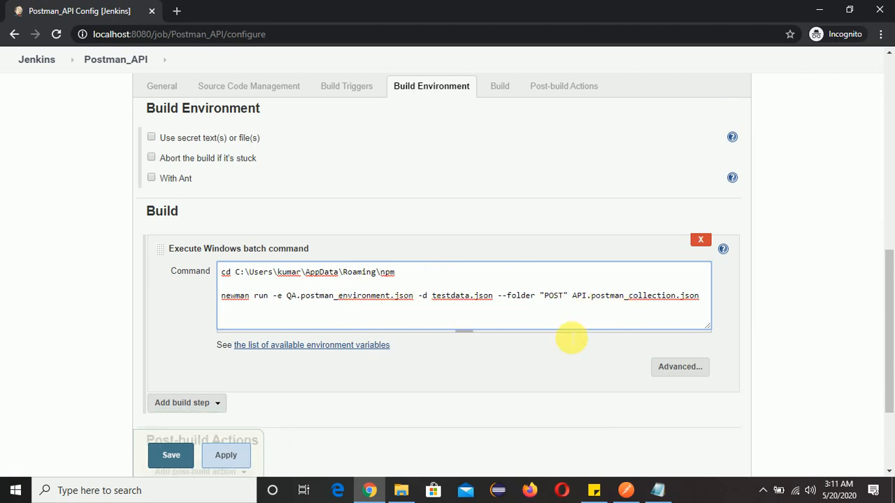
Apply and save the Postman_API job configuration and start a build of the project.
{"action": "left_click", "coordinate": [234, 458]}
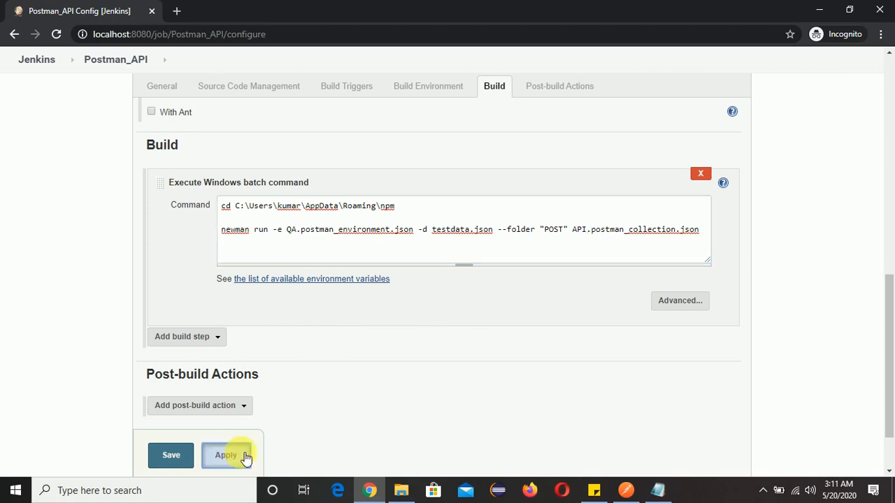
{"action": "left_click", "coordinate": [165, 461]}
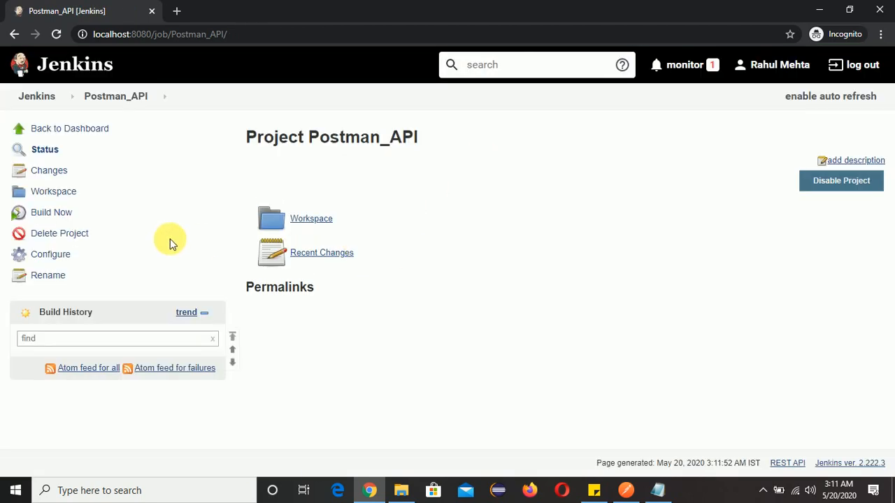
{"action": "left_click", "coordinate": [59, 215]}
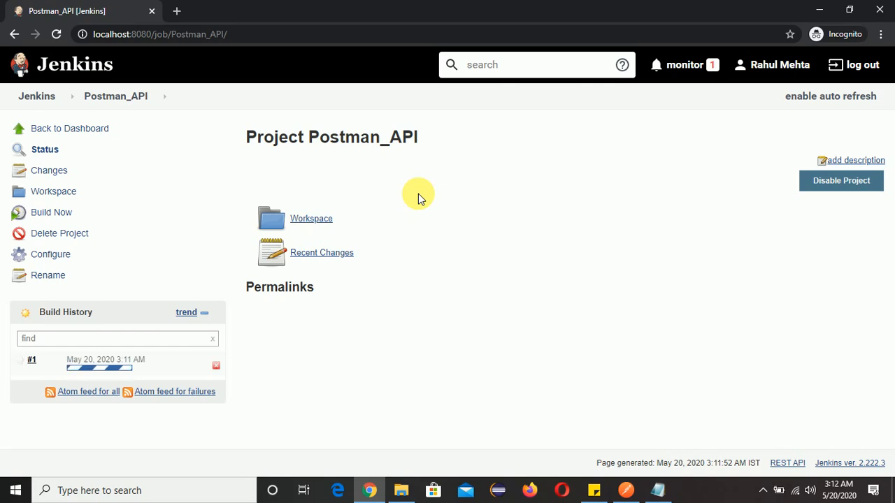
Open the console output of build #1 and review the Newman run results.
{"action": "left_click", "coordinate": [32, 361]}
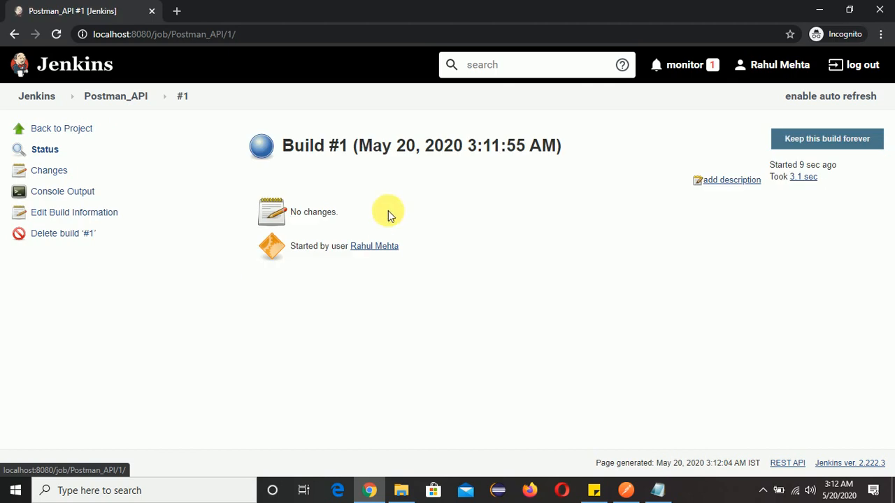
{"action": "left_click", "coordinate": [72, 194]}
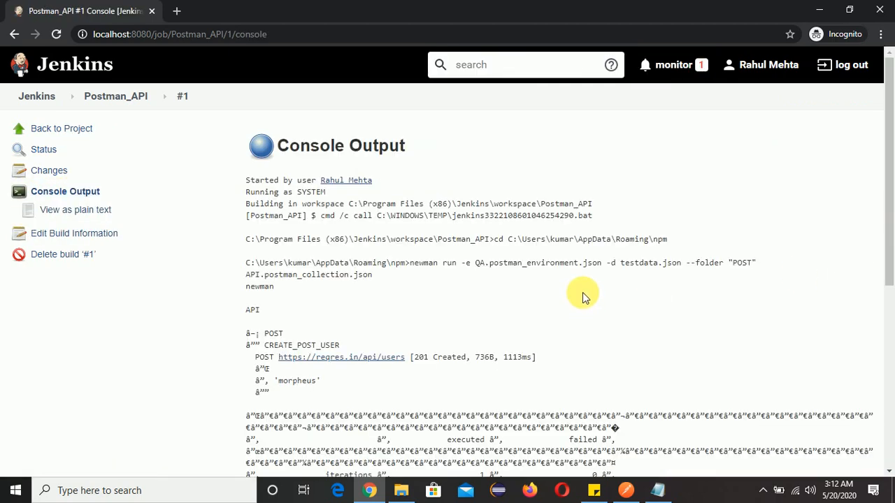
{"action": "scroll", "coordinate": [584, 297], "scroll_direction": "down", "scroll_amount": 1}
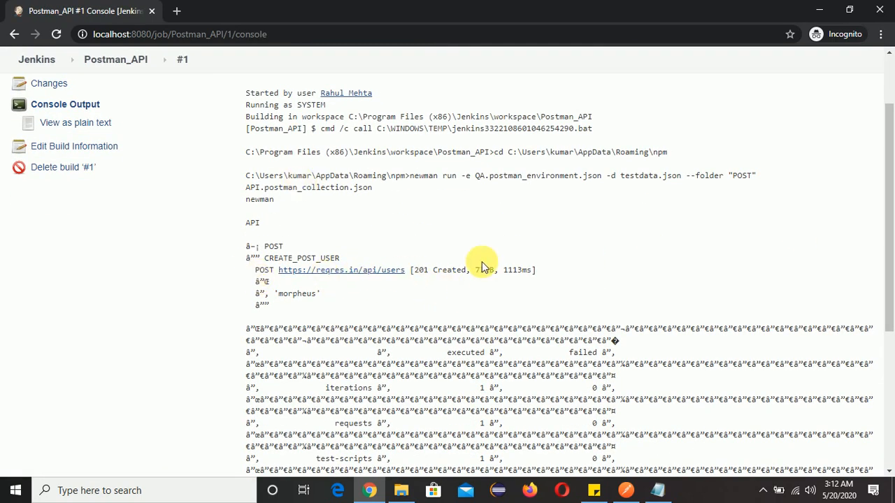
{"action": "scroll", "coordinate": [569, 300], "scroll_direction": "down", "scroll_amount": 3}
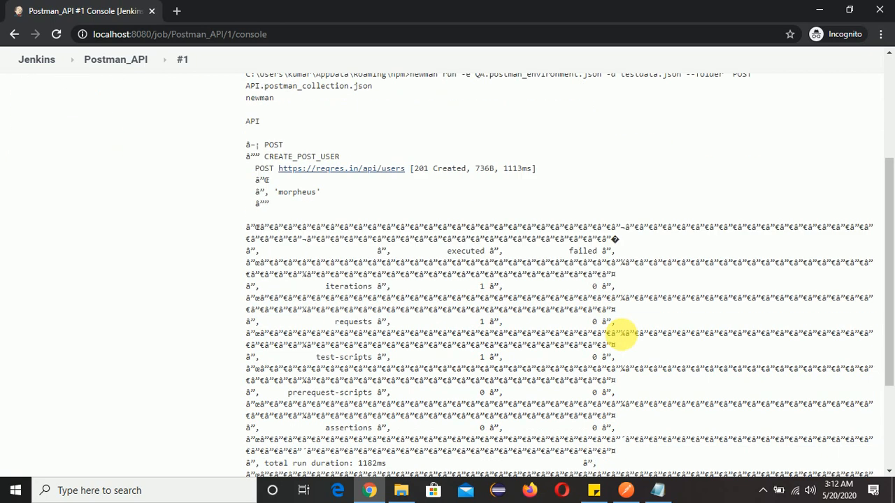
{"action": "scroll", "coordinate": [556, 318], "scroll_direction": "up", "scroll_amount": 4}
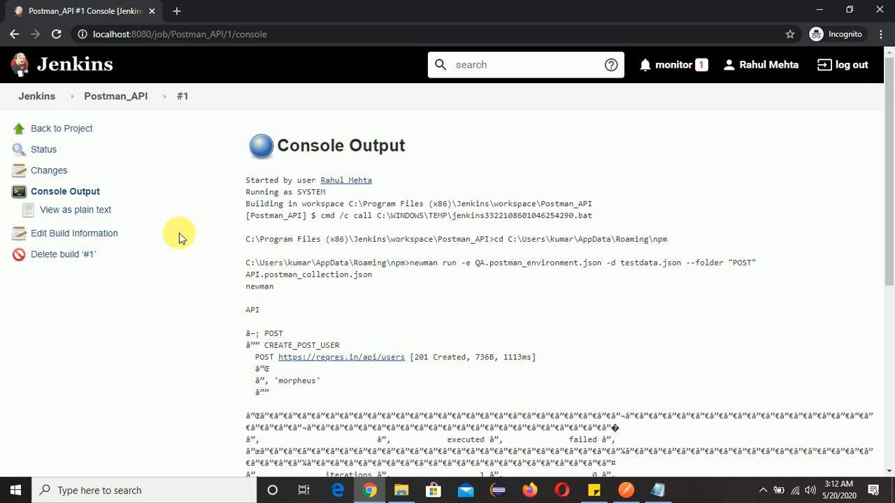
Reopen the Postman_API configuration, append --disable-unicode to the newman command, and save the job.
{"action": "left_click", "coordinate": [50, 128]}
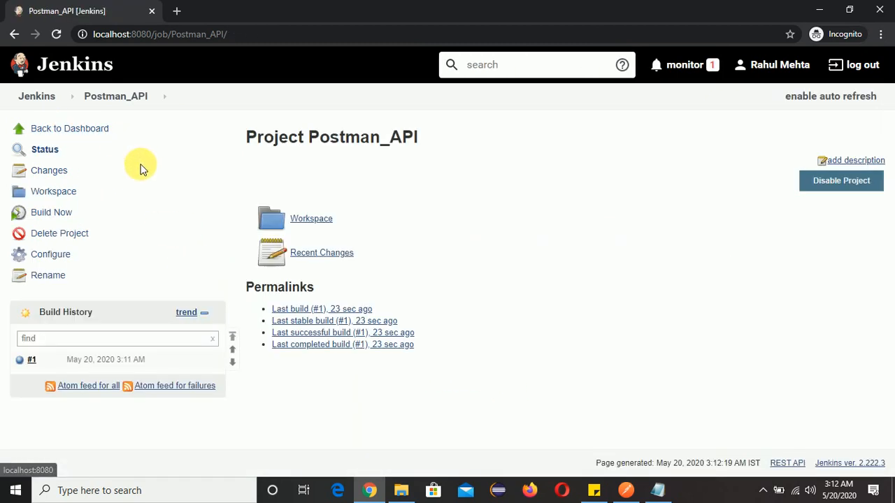
{"action": "left_click", "coordinate": [54, 258]}
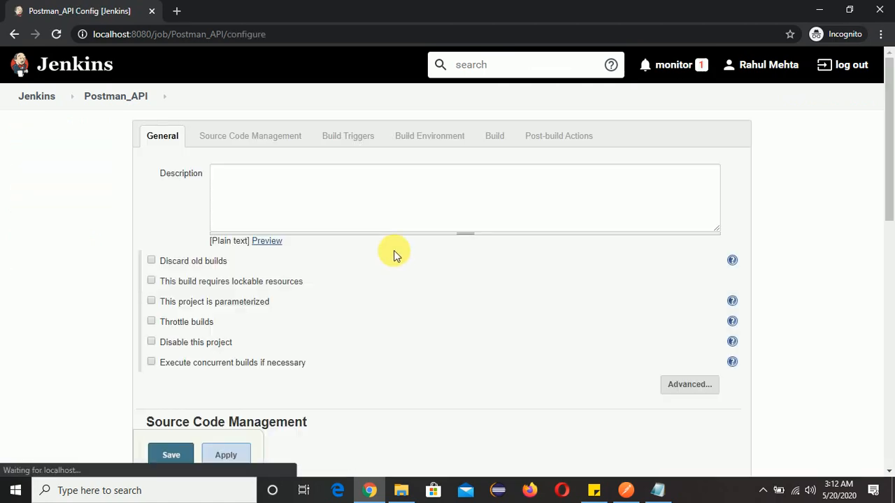
{"action": "scroll", "coordinate": [393, 255], "scroll_direction": "down", "scroll_amount": 10}
{"action": "left_click", "coordinate": [601, 208]}
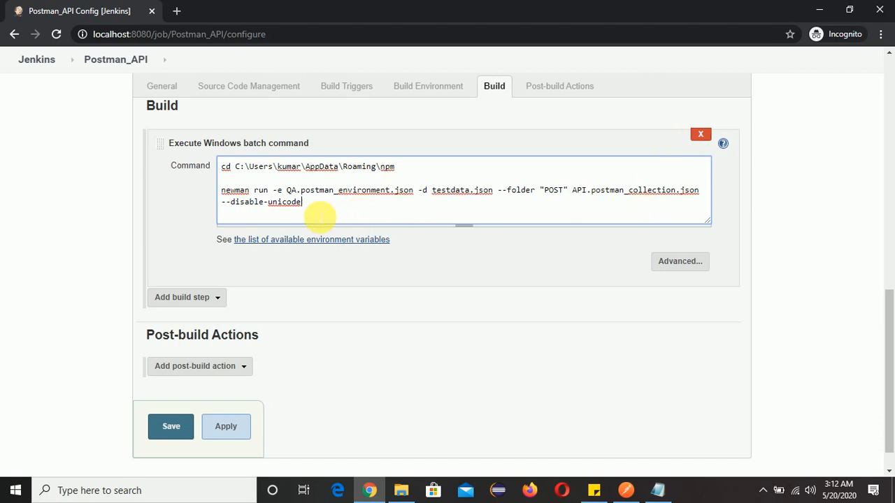
{"action": "left_click", "coordinate": [228, 428]}
{"action": "left_click", "coordinate": [165, 429]}
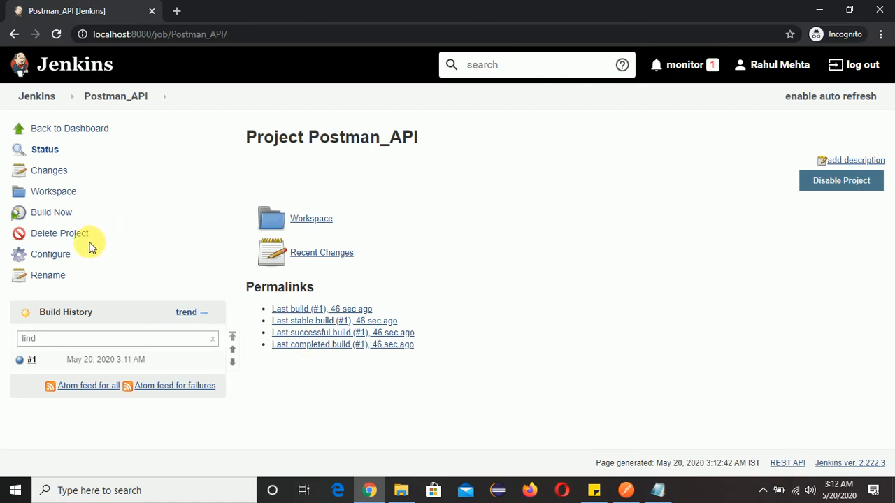
Start another build of Postman_API and open the console output of build #2.
{"action": "left_click", "coordinate": [51, 215]}
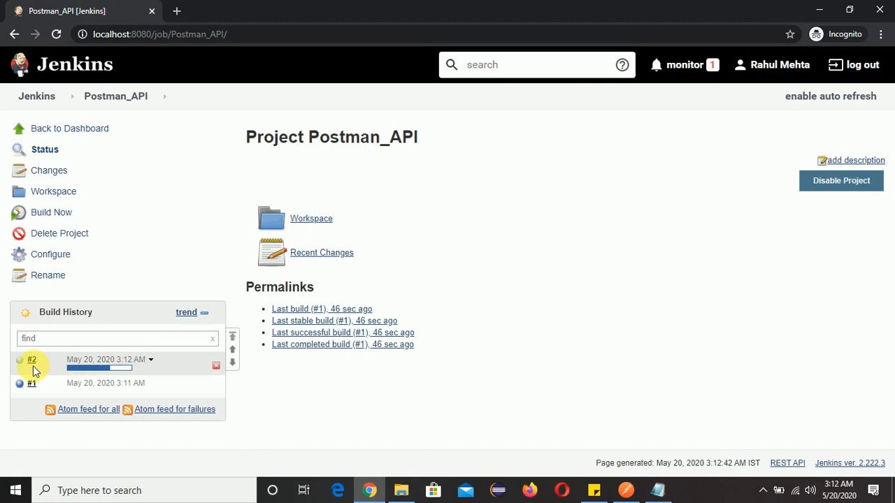
{"action": "left_click", "coordinate": [31, 359]}
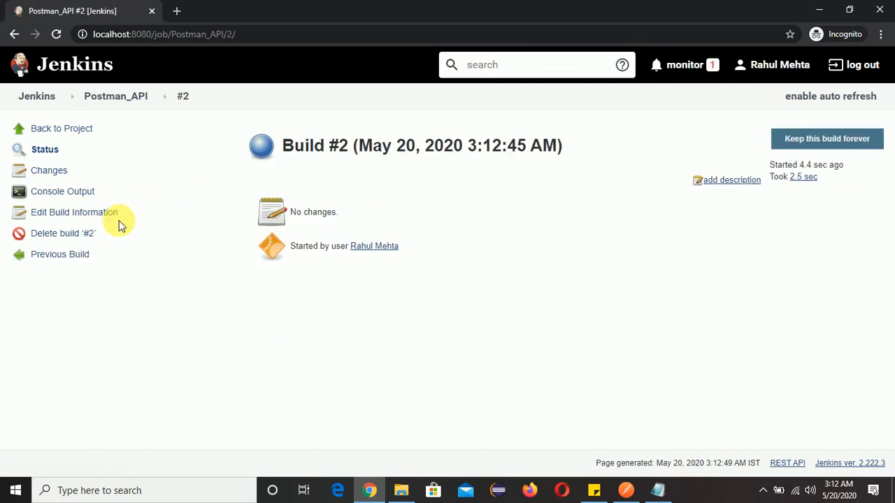
{"action": "left_click", "coordinate": [60, 194]}
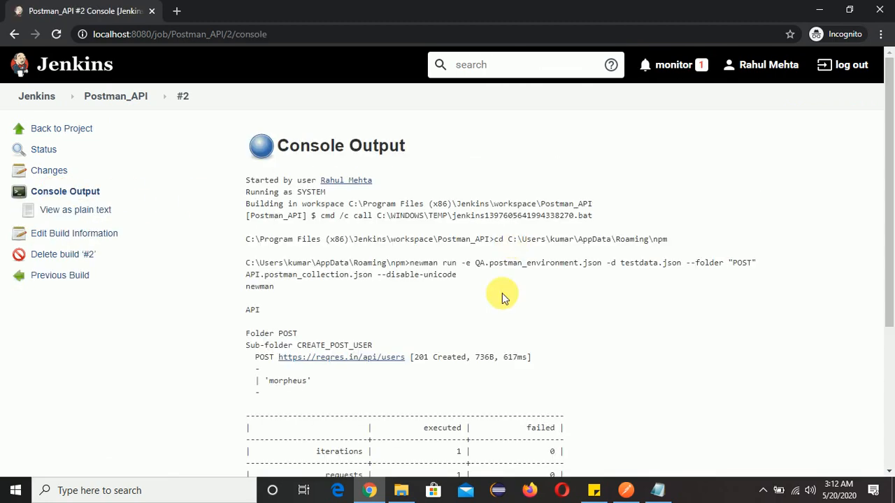
Examine the iterations, requests, test-scripts, prerequest-scripts and assertions rows of the Newman summary table in the console output.
{"action": "scroll", "coordinate": [596, 315], "scroll_direction": "down", "scroll_amount": 3}
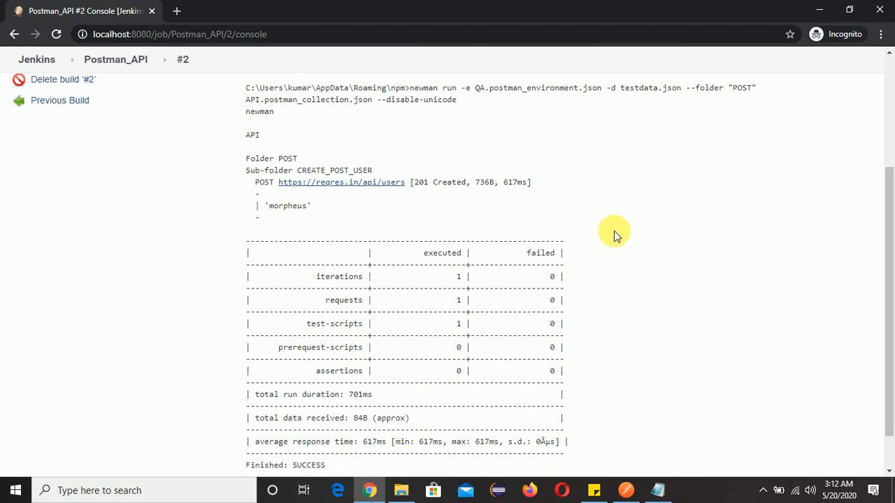
{"action": "scroll", "coordinate": [622, 347], "scroll_direction": "down", "scroll_amount": 1}
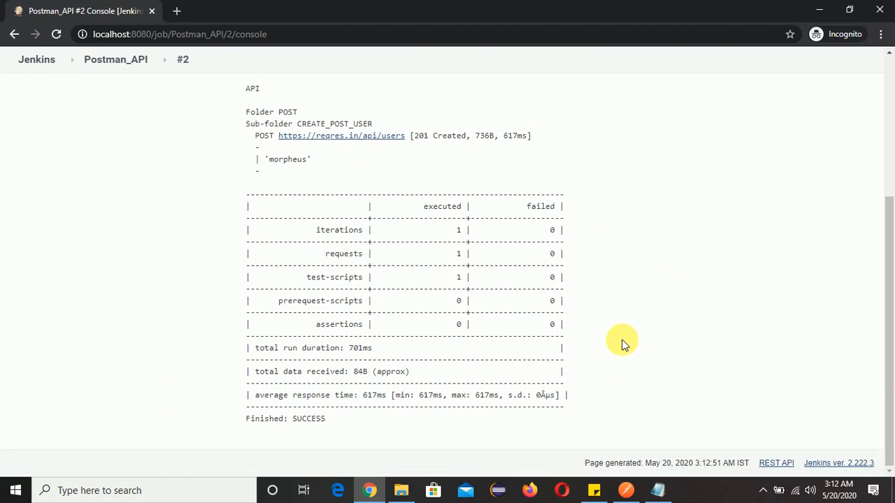
{"action": "scroll", "coordinate": [560, 346], "scroll_direction": "up", "scroll_amount": 2}
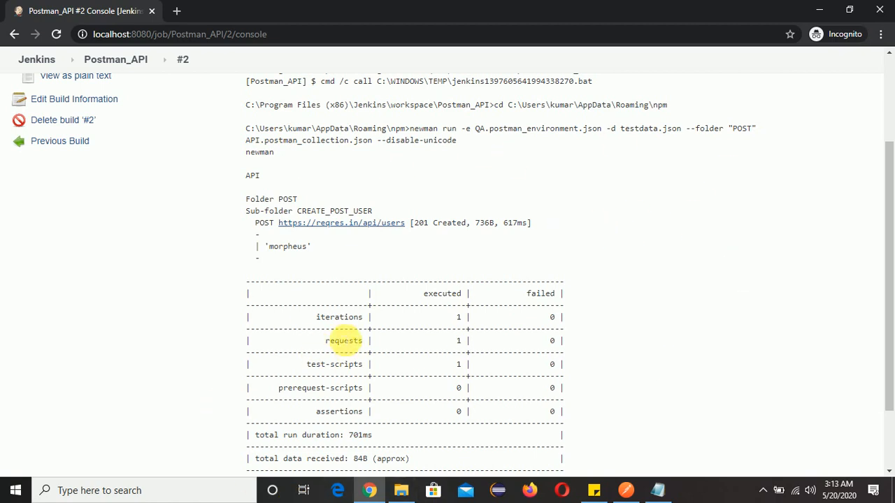
{"action": "left_click_drag", "start_coordinate": [315, 318], "coordinate": [393, 318]}
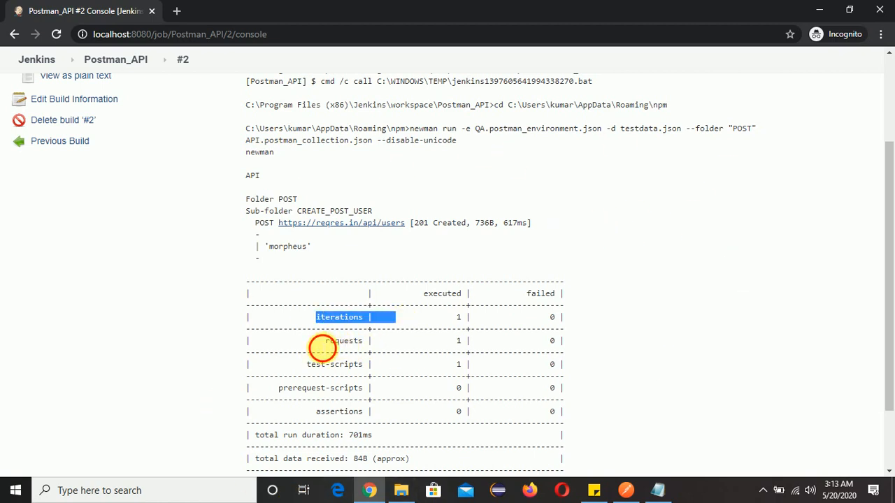
{"action": "left_click_drag", "start_coordinate": [316, 342], "coordinate": [391, 341]}
{"action": "left_click_drag", "start_coordinate": [301, 365], "coordinate": [370, 365]}
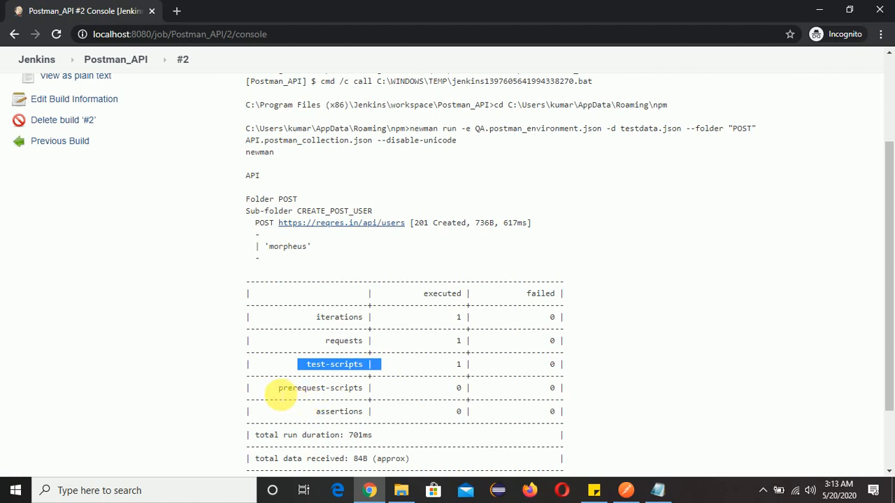
{"action": "left_click_drag", "start_coordinate": [277, 388], "coordinate": [383, 394]}
{"action": "left_click_drag", "start_coordinate": [307, 412], "coordinate": [400, 420]}
{"action": "left_click", "coordinate": [426, 417]}
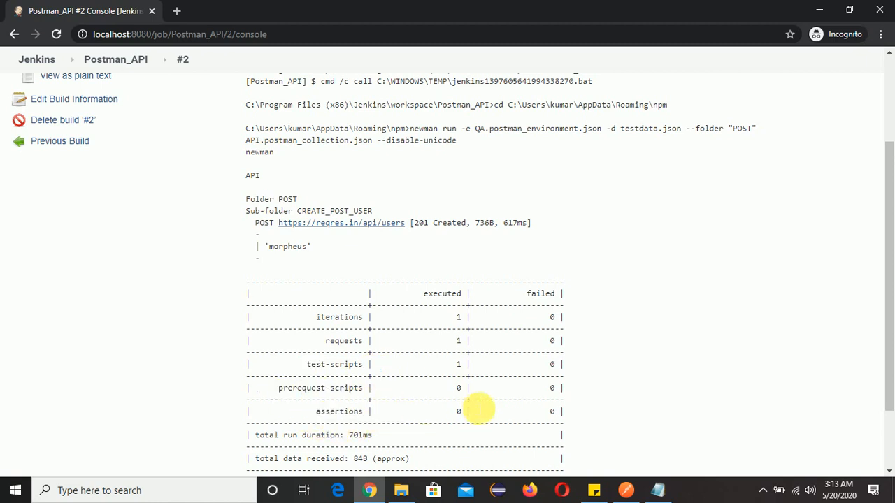
{"action": "scroll", "coordinate": [503, 314], "scroll_direction": "down", "scroll_amount": 2}
Examine the status, size and response time of the POST request in the console output and review the run summary again.
{"action": "scroll", "coordinate": [549, 319], "scroll_direction": "up", "scroll_amount": 5}
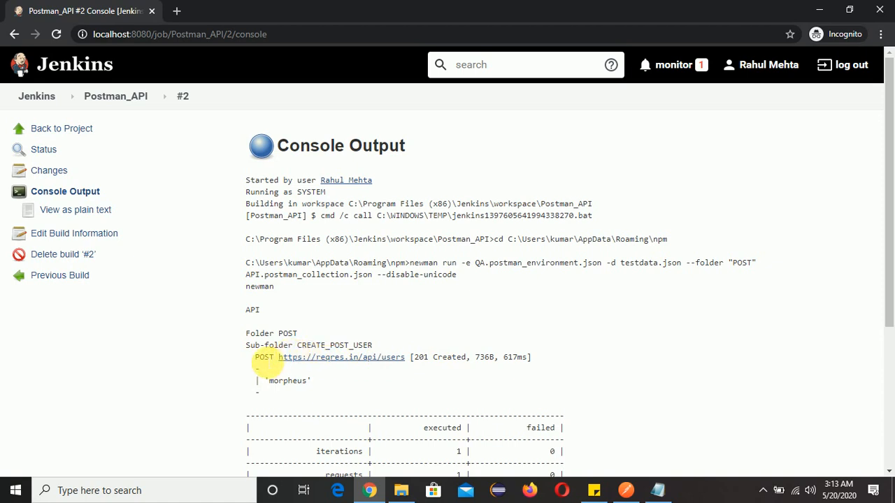
{"action": "mouse_move", "coordinate": [265, 365]}
{"action": "left_mouse_down"}
{"action": "mouse_move", "coordinate": [410, 362]}
{"action": "mouse_move", "coordinate": [248, 363]}
{"action": "left_mouse_up"}
{"action": "left_click", "coordinate": [589, 378]}
{"action": "left_click_drag", "start_coordinate": [545, 355], "coordinate": [420, 361]}
{"action": "left_click", "coordinate": [500, 372]}
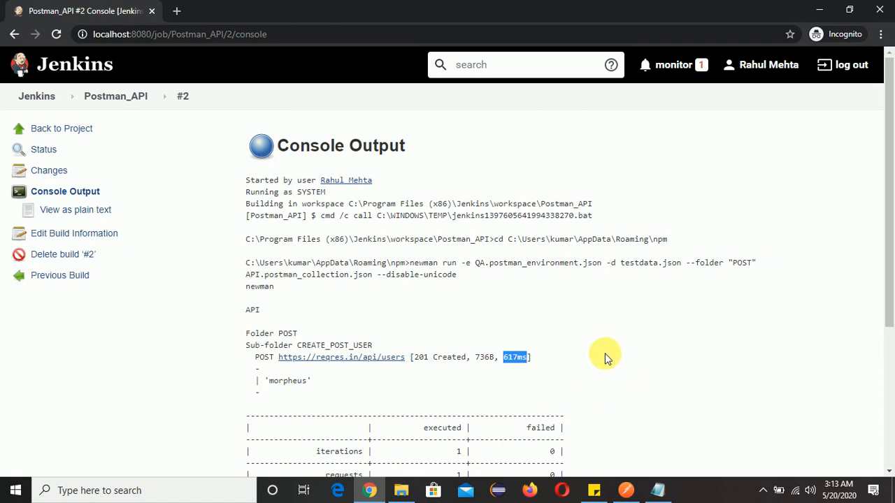
{"action": "scroll", "coordinate": [609, 320], "scroll_direction": "down", "scroll_amount": 4}
{"action": "scroll", "coordinate": [609, 324], "scroll_direction": "up", "scroll_amount": 4}
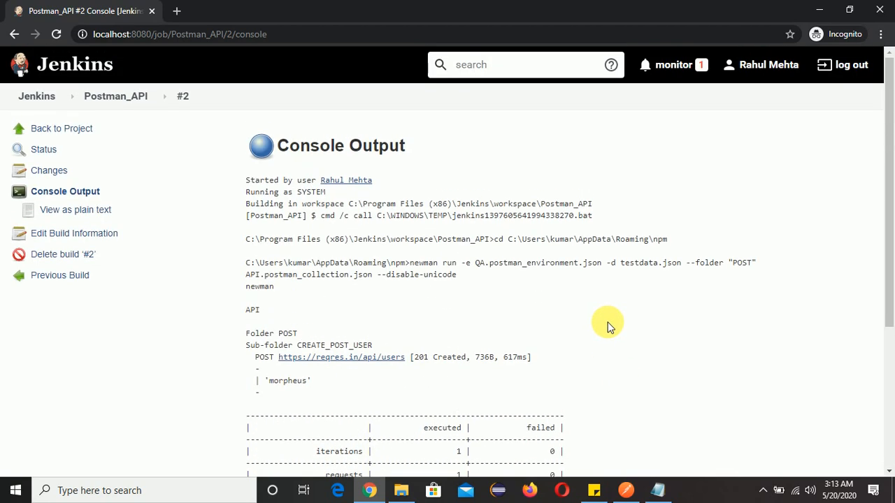
{"action": "scroll", "coordinate": [609, 323], "scroll_direction": "down", "scroll_amount": 3}
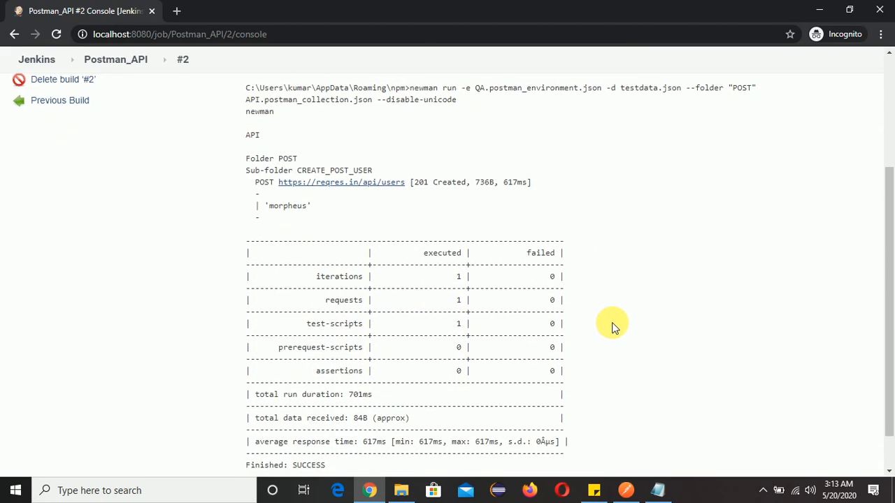